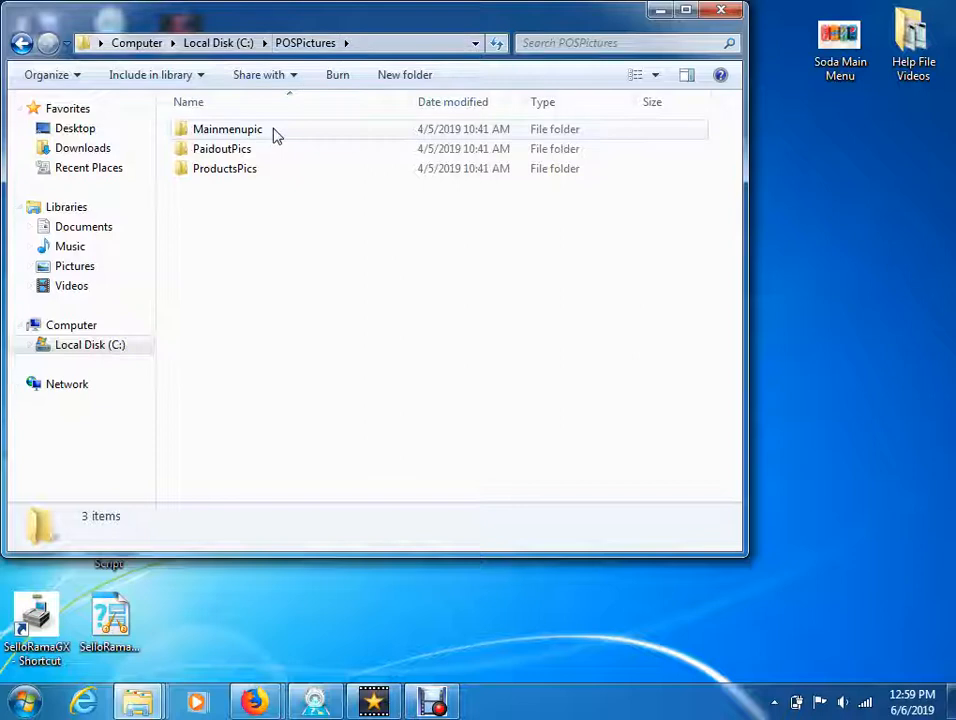
Step: Move the Soda Main Menu picture from the desktop into the Mainmenupic folder of C:\POSPictures and close the folder window
{"action": "double_click", "coordinate": [272, 133]}
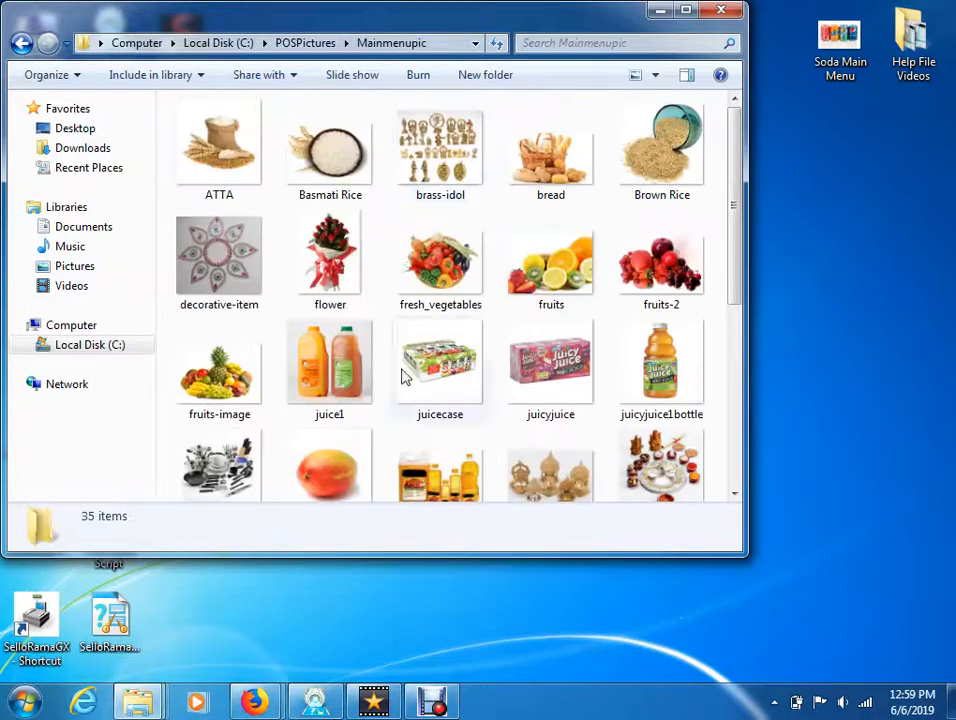
{"action": "left_click_drag", "start_coordinate": [829, 82], "coordinate": [608, 220]}
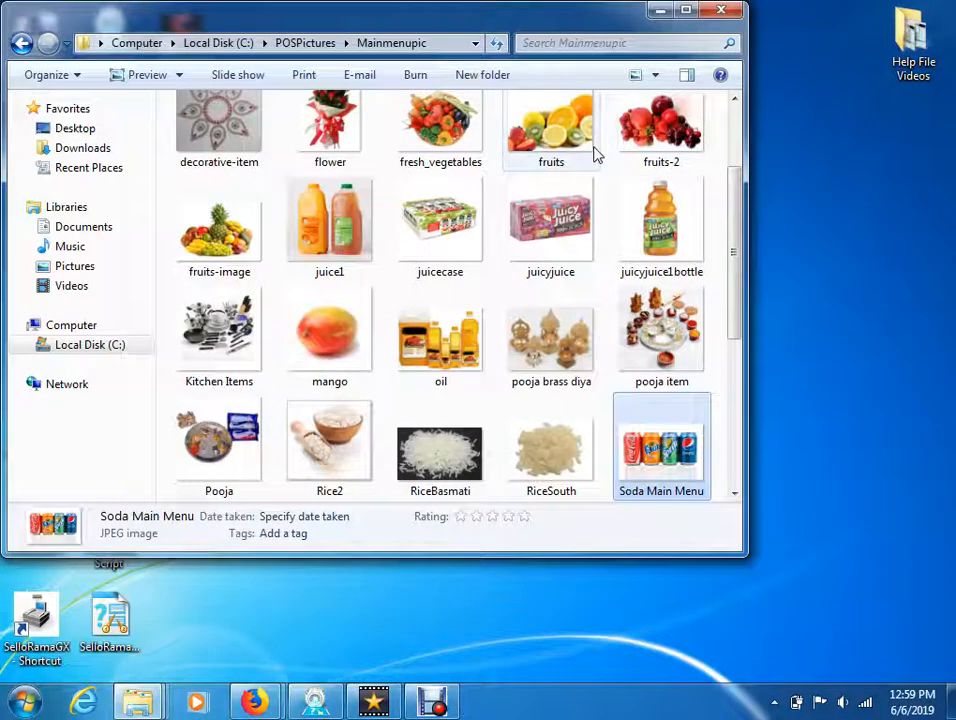
{"action": "left_click", "coordinate": [721, 10]}
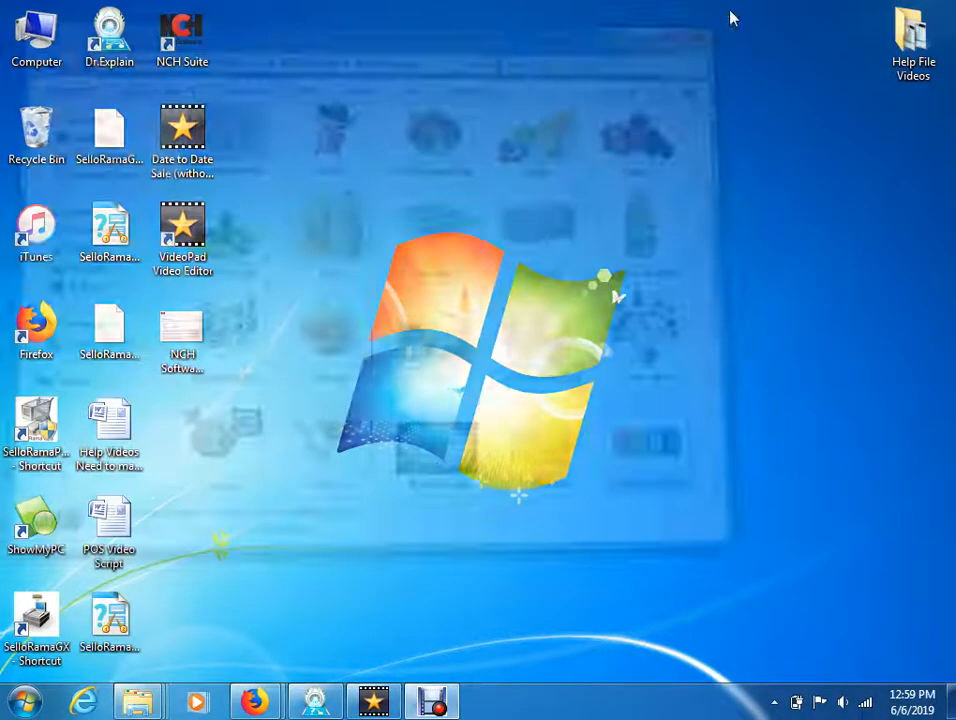
Step: Start SelloRamaGX from the desktop and log in as the ADMIN cashier
{"action": "double_click", "coordinate": [30, 612]}
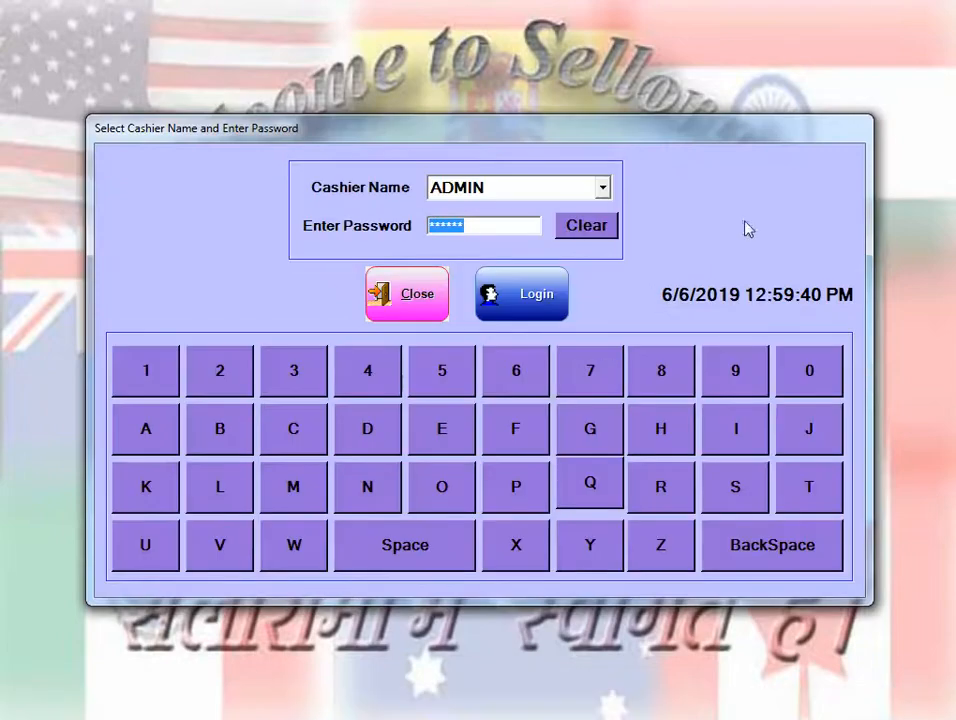
{"action": "left_click", "coordinate": [524, 291]}
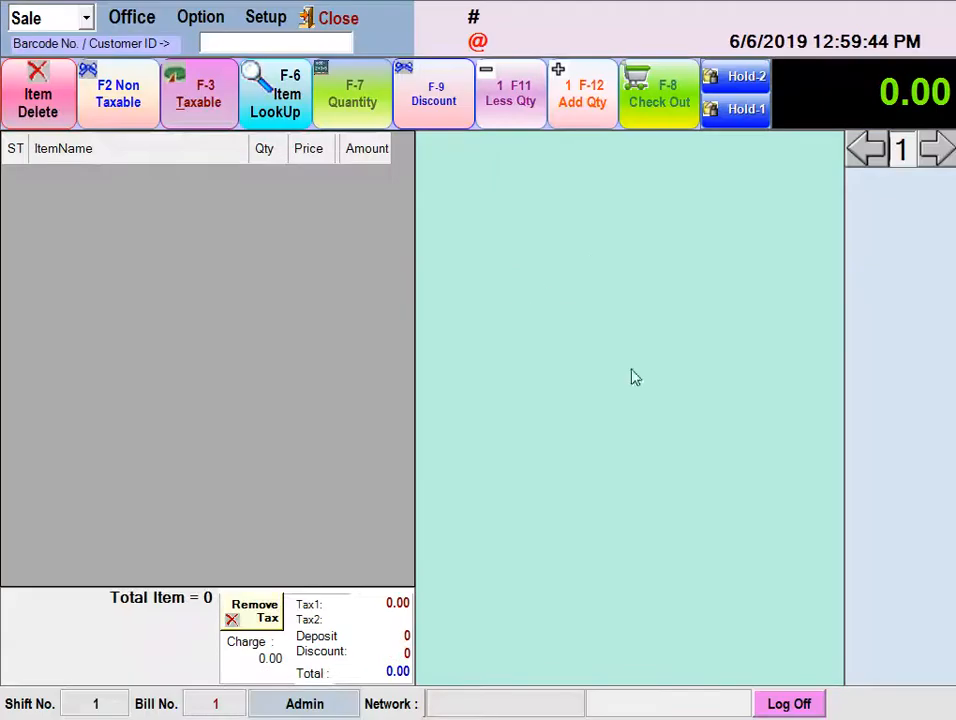
Step: Open the department form for creating main buttons on the sale screen
{"action": "left_click", "coordinate": [135, 18]}
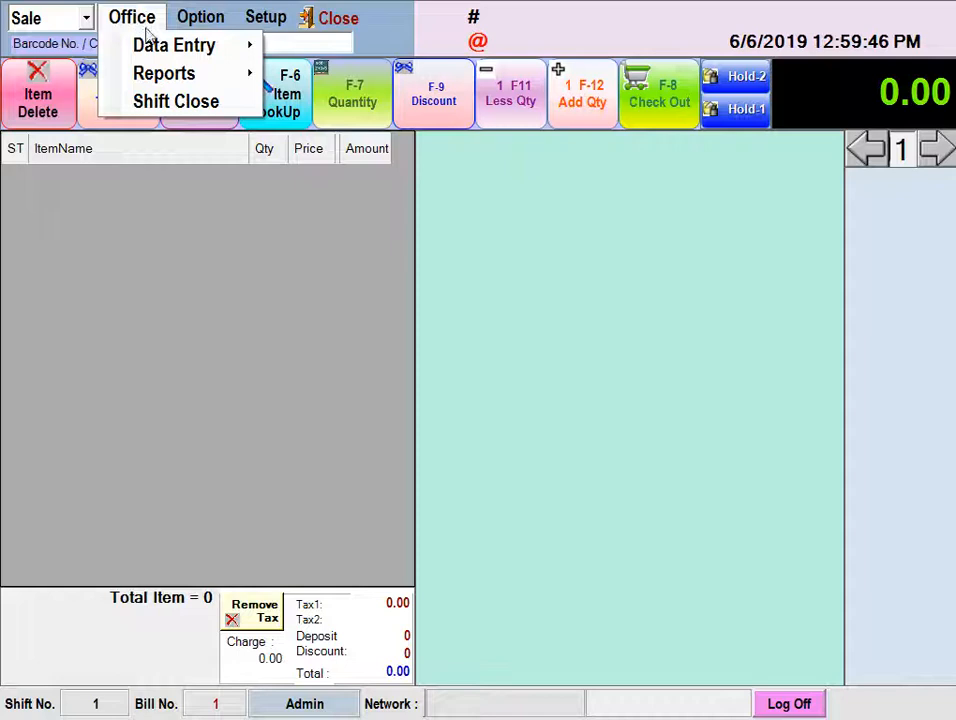
{"action": "mouse_move", "coordinate": [153, 52]}
{"action": "mouse_move", "coordinate": [352, 56]}
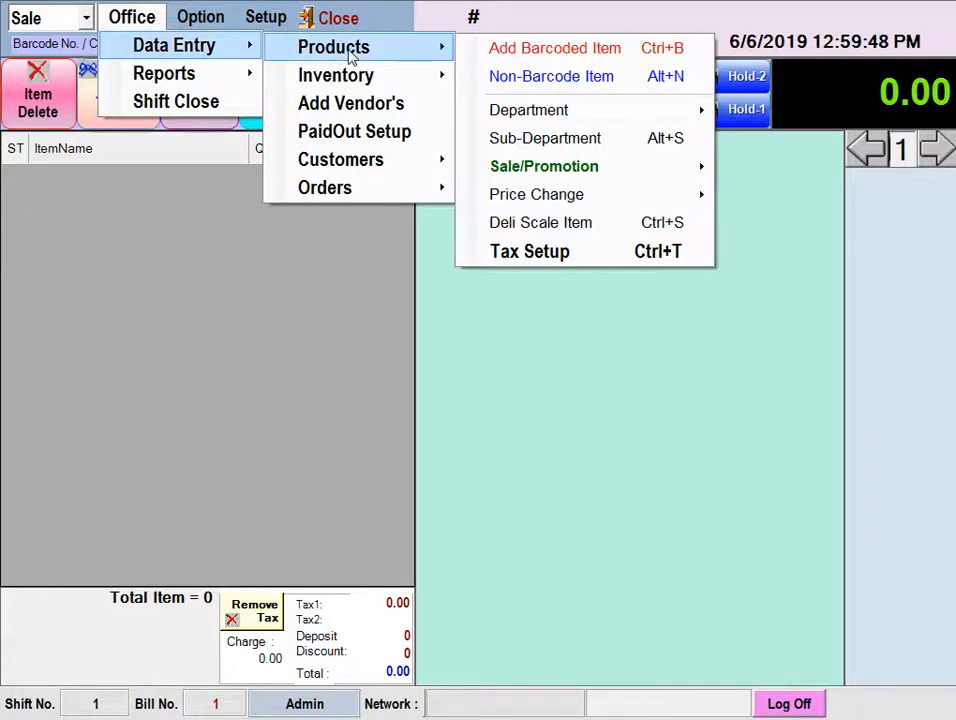
{"action": "mouse_move", "coordinate": [565, 124]}
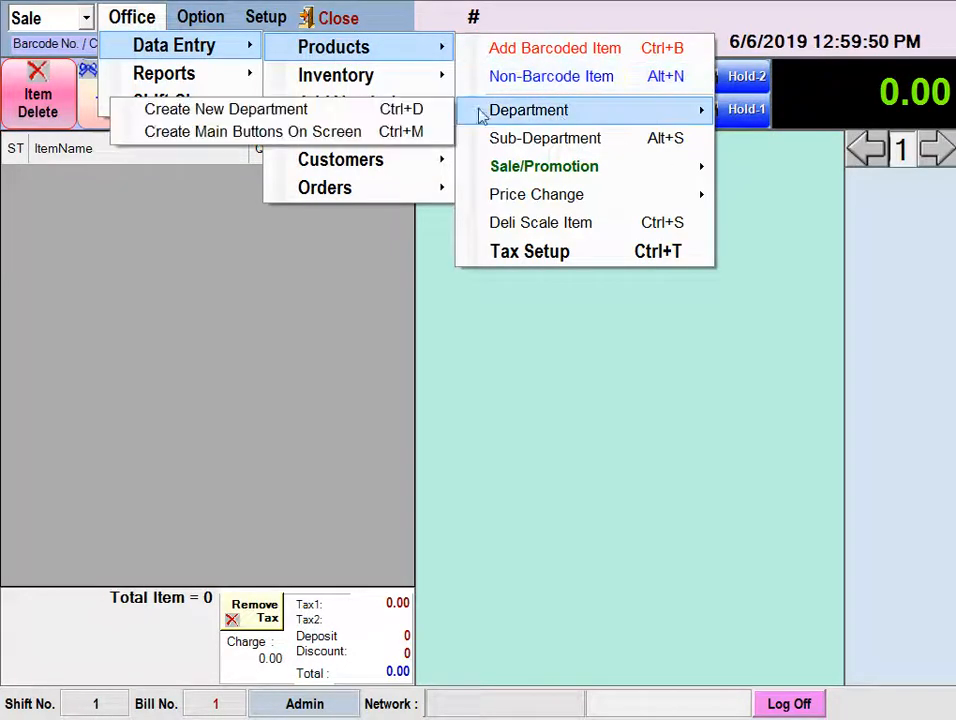
{"action": "left_click", "coordinate": [417, 133]}
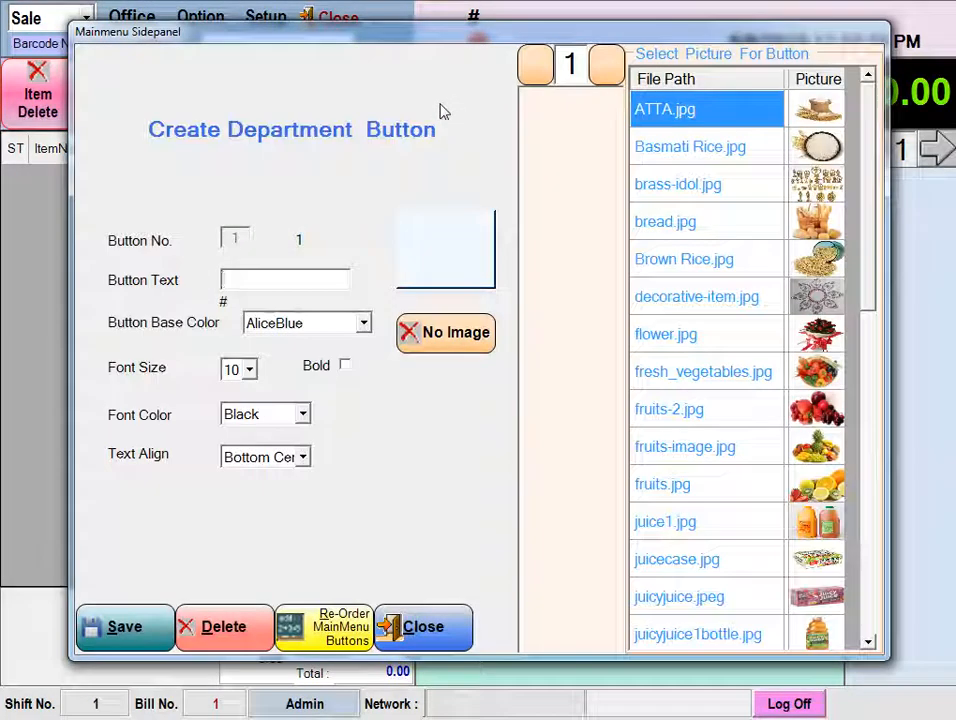
Step: Assign the picture Soda Main Menu.jpg to the new department button and set its text to SODA
{"action": "left_click_drag", "start_coordinate": [868, 182], "coordinate": [881, 416]}
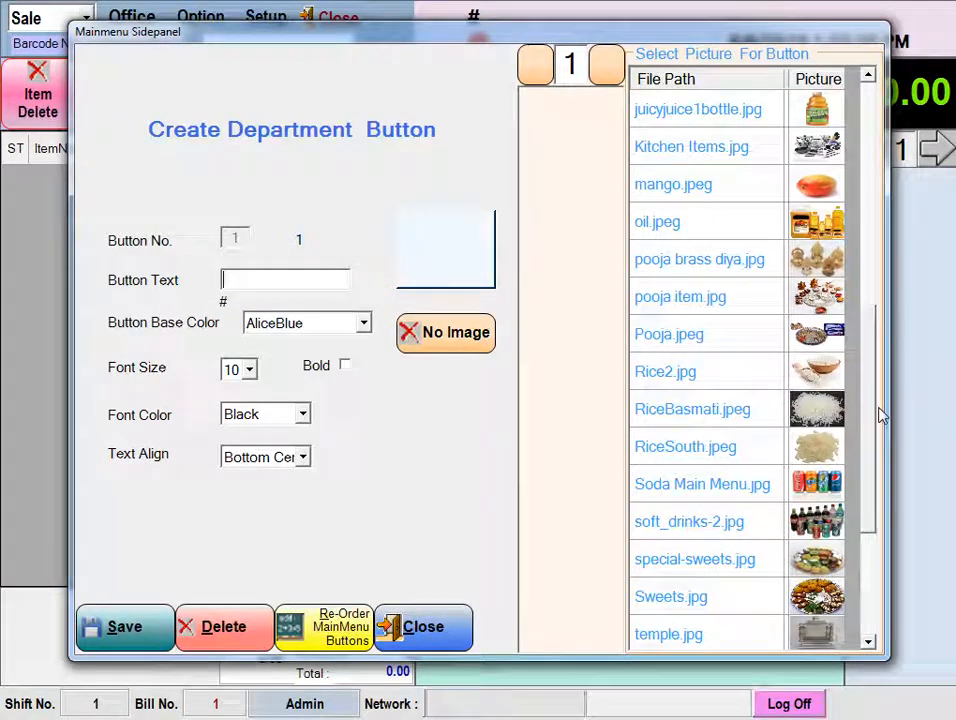
{"action": "left_click", "coordinate": [711, 490]}
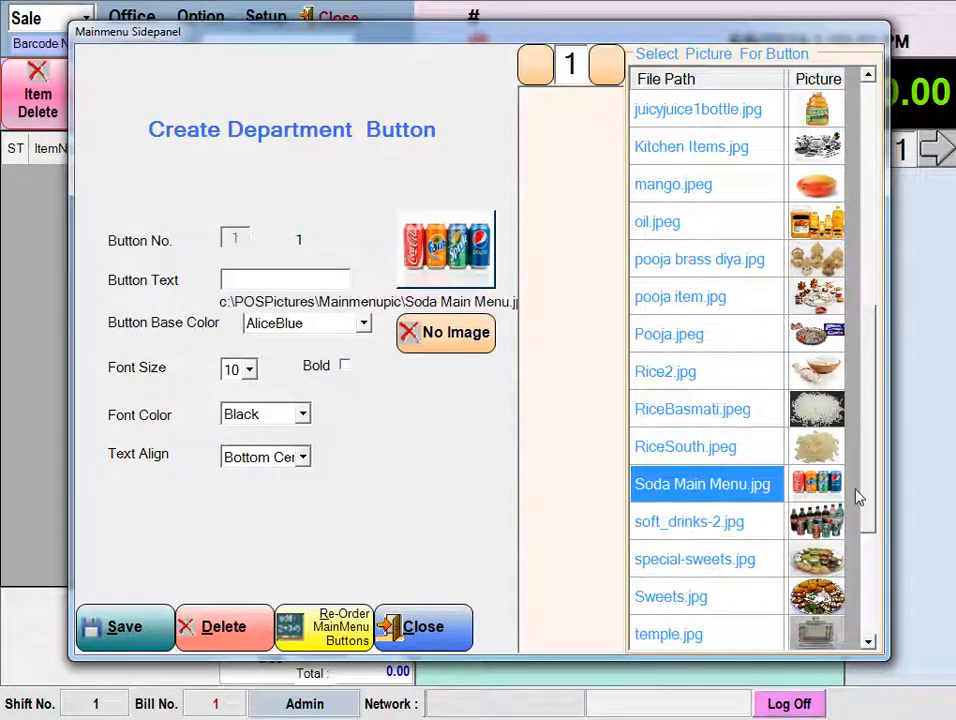
{"action": "left_click", "coordinate": [339, 276]}
{"action": "key", "text": "Caps_Lock"}
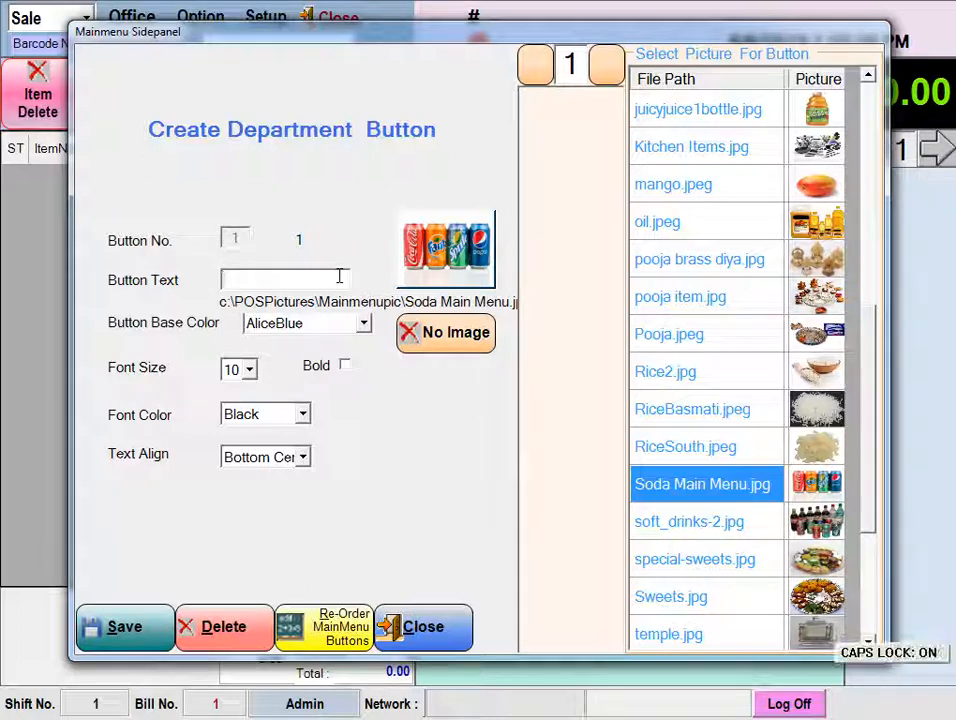
{"action": "type", "text": "SODA"}
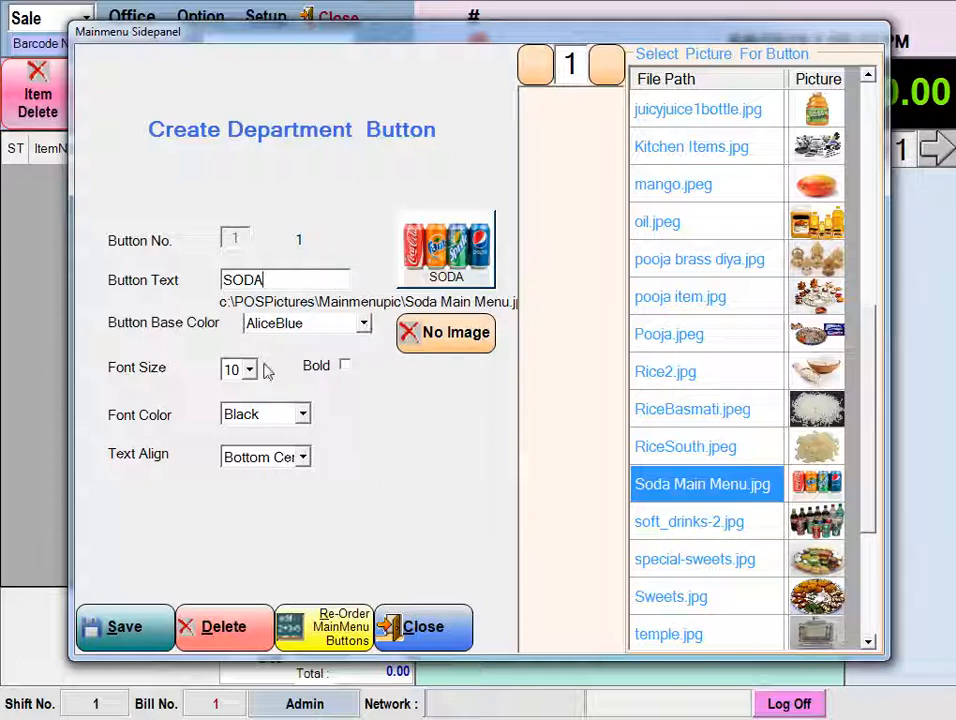
Step: Set the SODA button's base color to AntiqueWhite and make its text bold
{"action": "left_click", "coordinate": [363, 324]}
{"action": "left_click", "coordinate": [320, 361]}
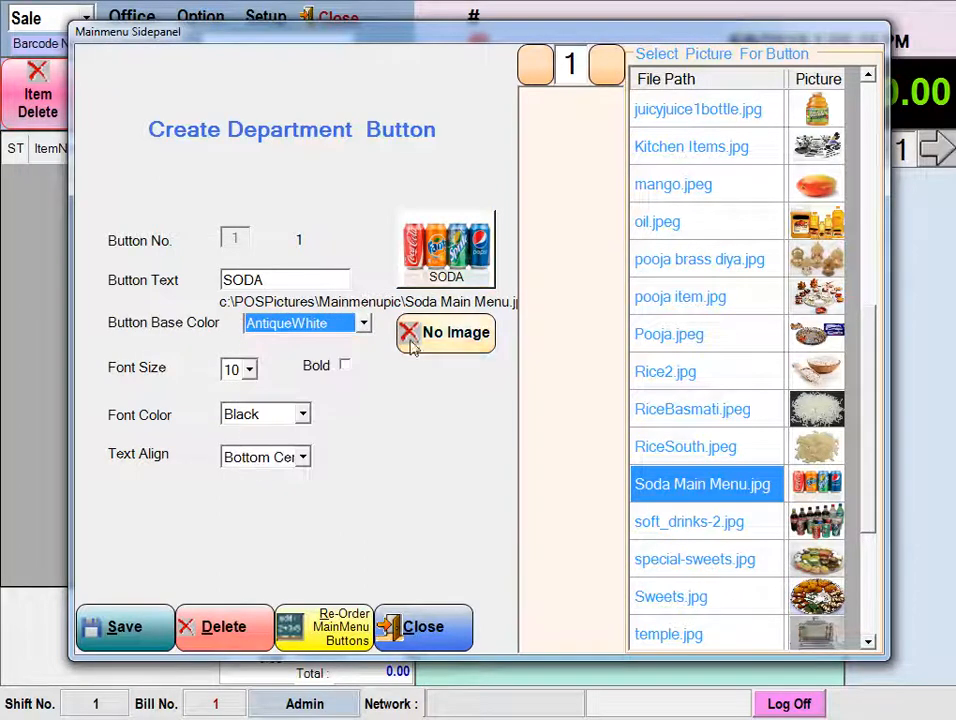
{"action": "left_click", "coordinate": [345, 366]}
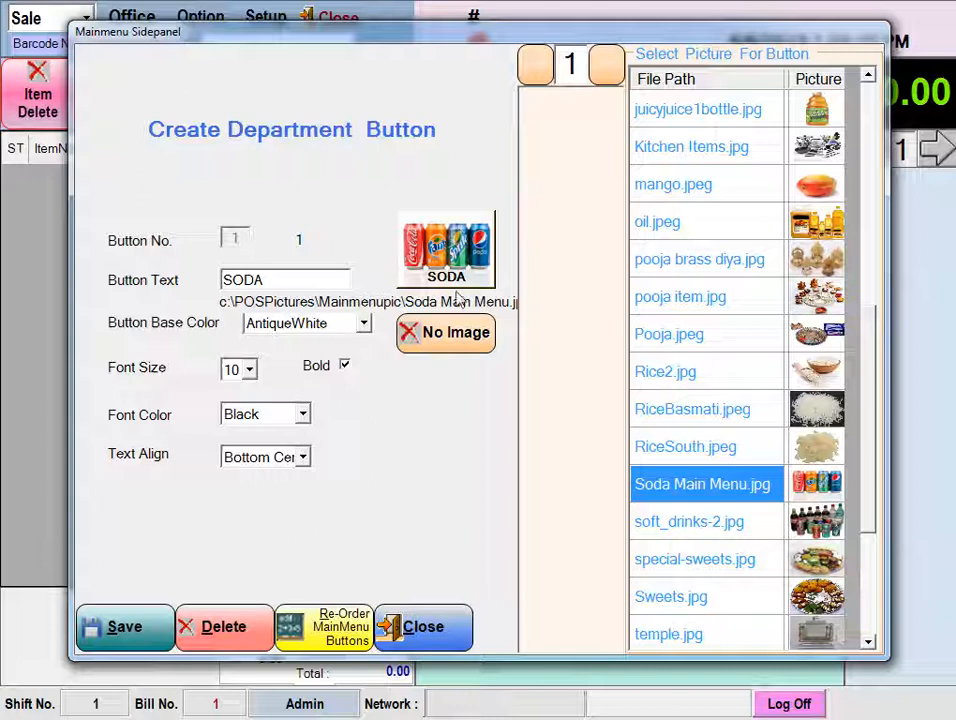
Step: Try Brown and Violet as the SODA button's font color and set it back to Black
{"action": "left_click", "coordinate": [302, 414]}
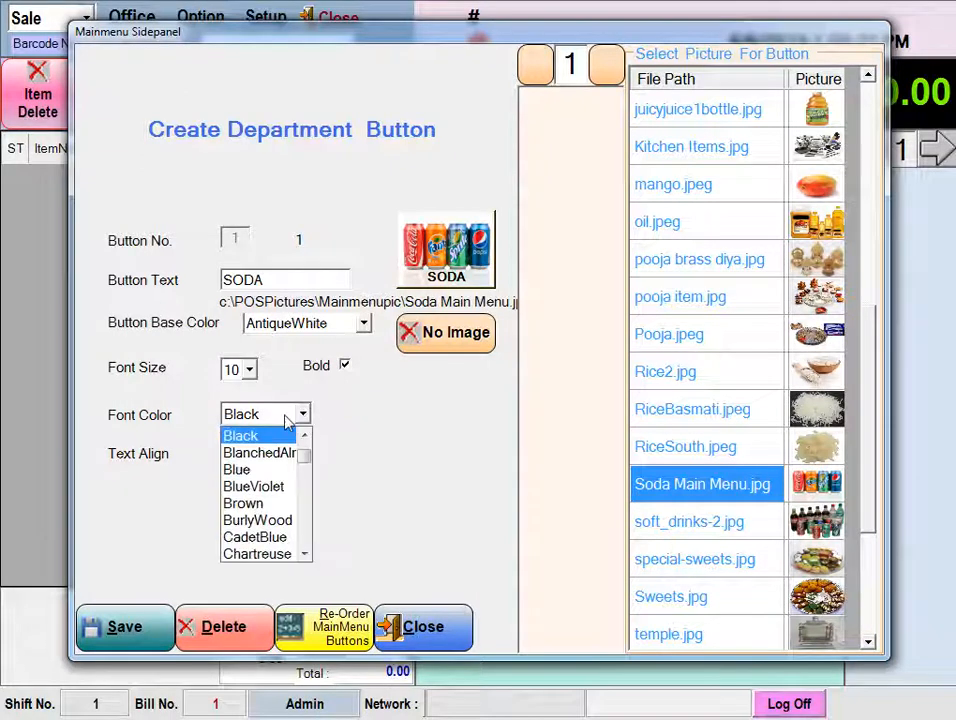
{"action": "left_click", "coordinate": [256, 501]}
{"action": "left_click", "coordinate": [300, 411]}
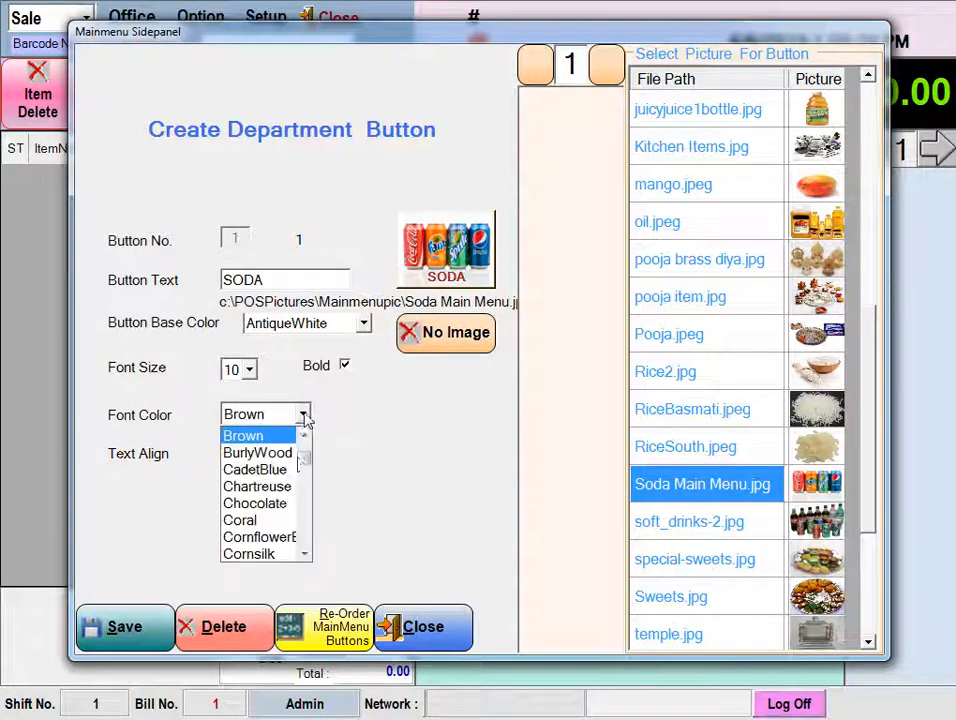
{"action": "left_click_drag", "start_coordinate": [302, 460], "coordinate": [301, 542]}
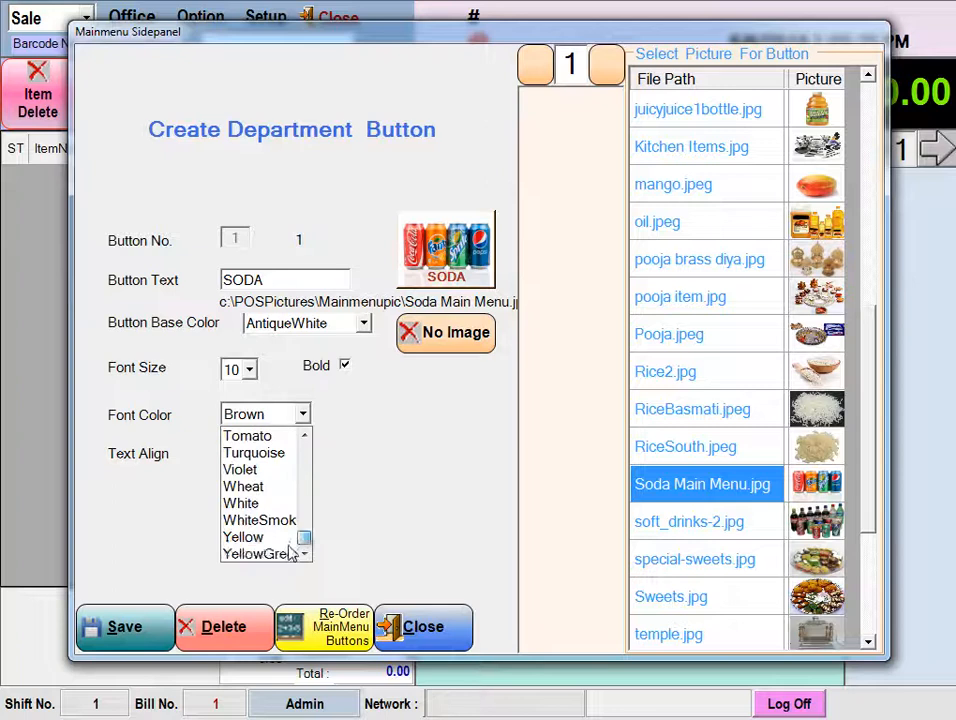
{"action": "left_click", "coordinate": [249, 470]}
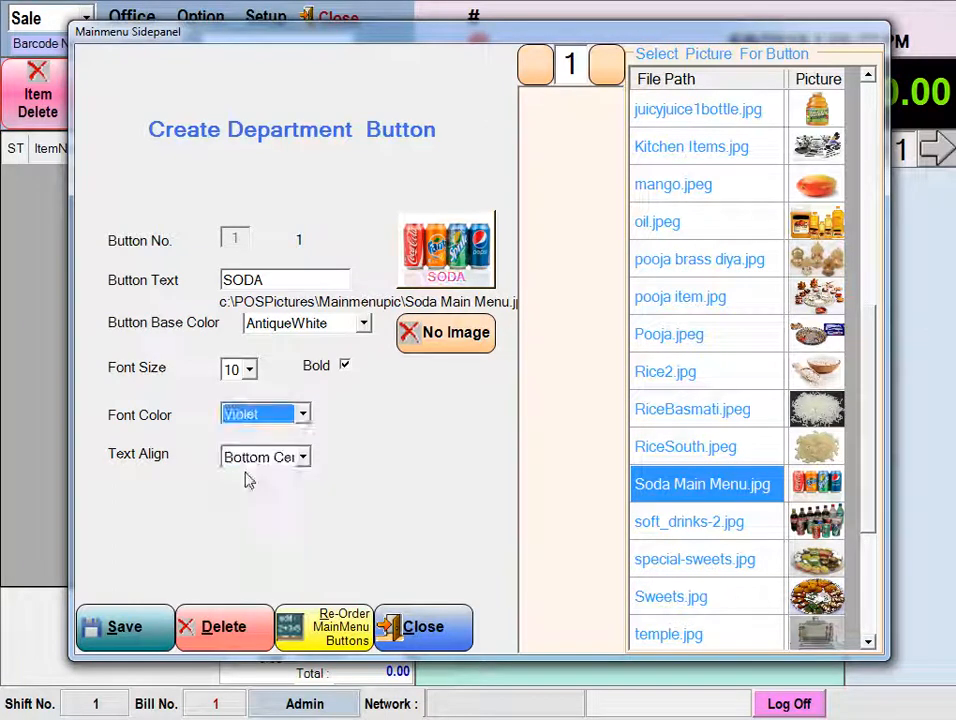
{"action": "left_click", "coordinate": [303, 414]}
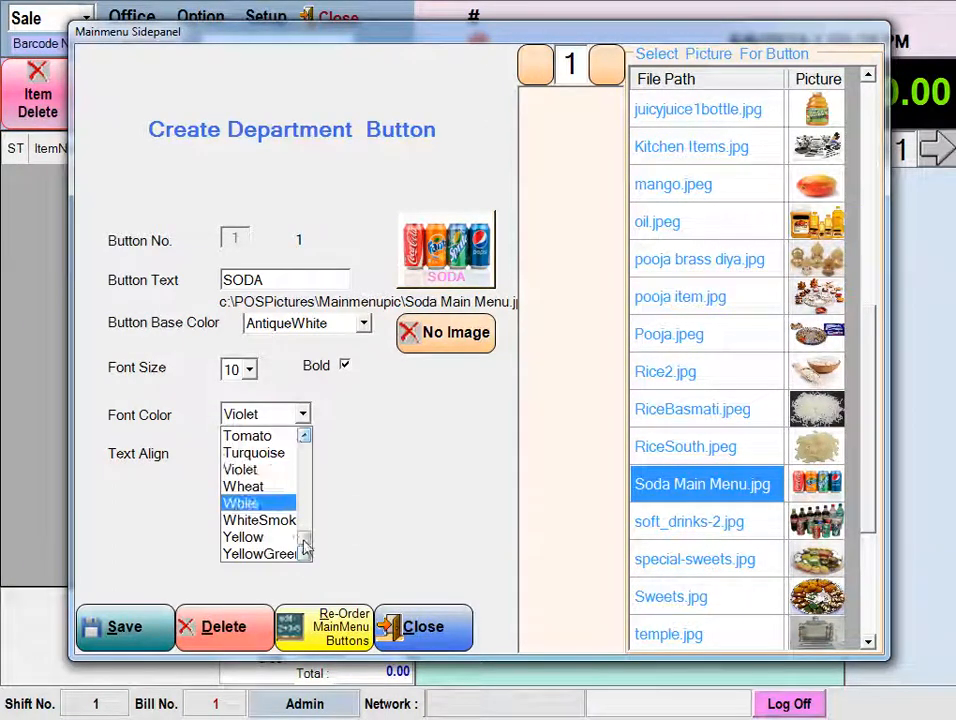
{"action": "left_click_drag", "start_coordinate": [305, 547], "coordinate": [303, 442]}
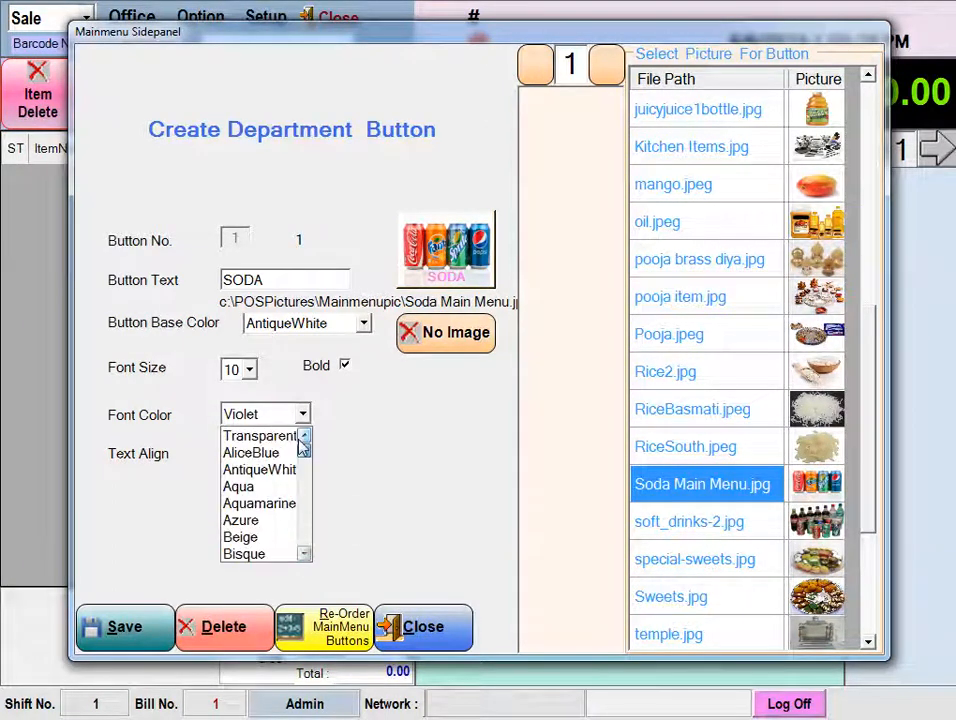
{"action": "scroll", "coordinate": [268, 541], "scroll_direction": "down", "scroll_amount": 1}
{"action": "left_click", "coordinate": [258, 521]}
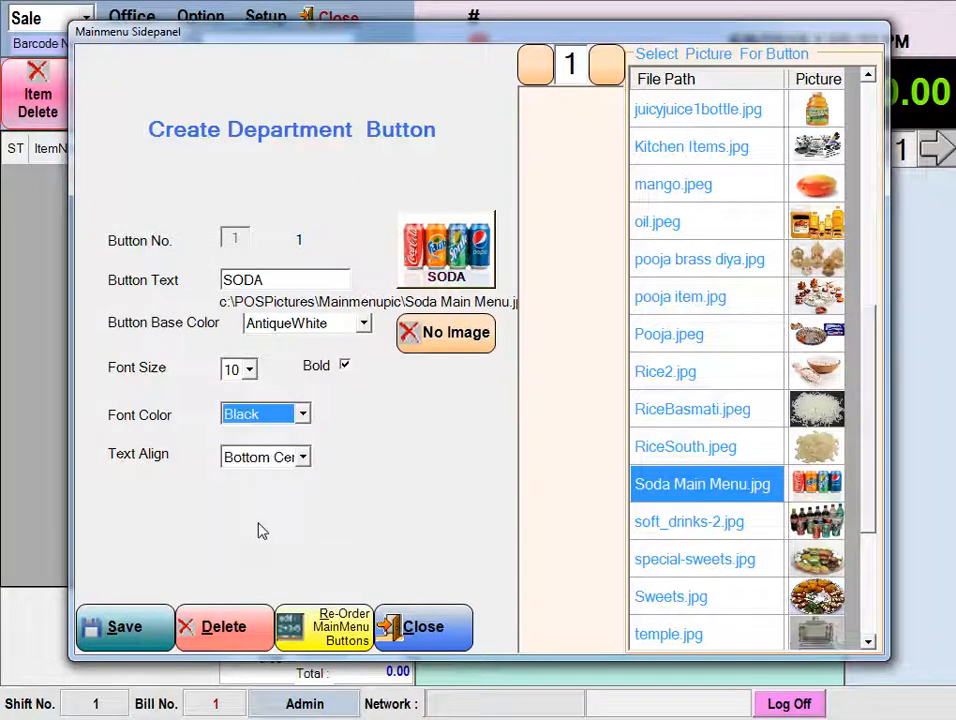
{"action": "left_click", "coordinate": [302, 415]}
{"action": "left_click", "coordinate": [302, 415]}
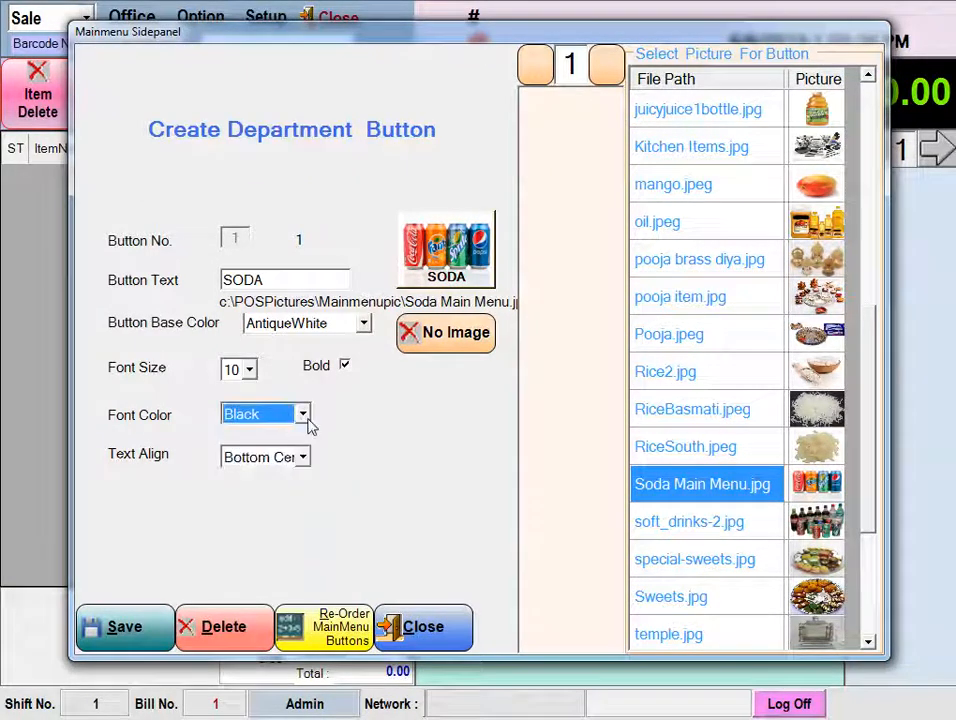
Step: Try Middle Center alignment for the SODA button's text and set it back to Bottom Center
{"action": "left_click", "coordinate": [303, 459]}
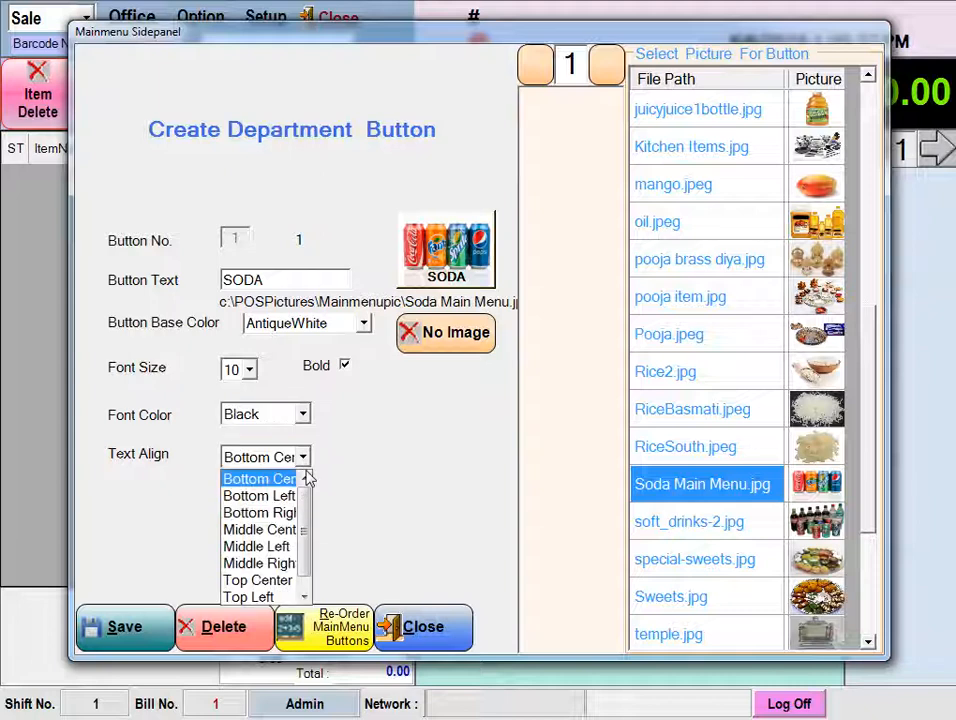
{"action": "left_click", "coordinate": [278, 530]}
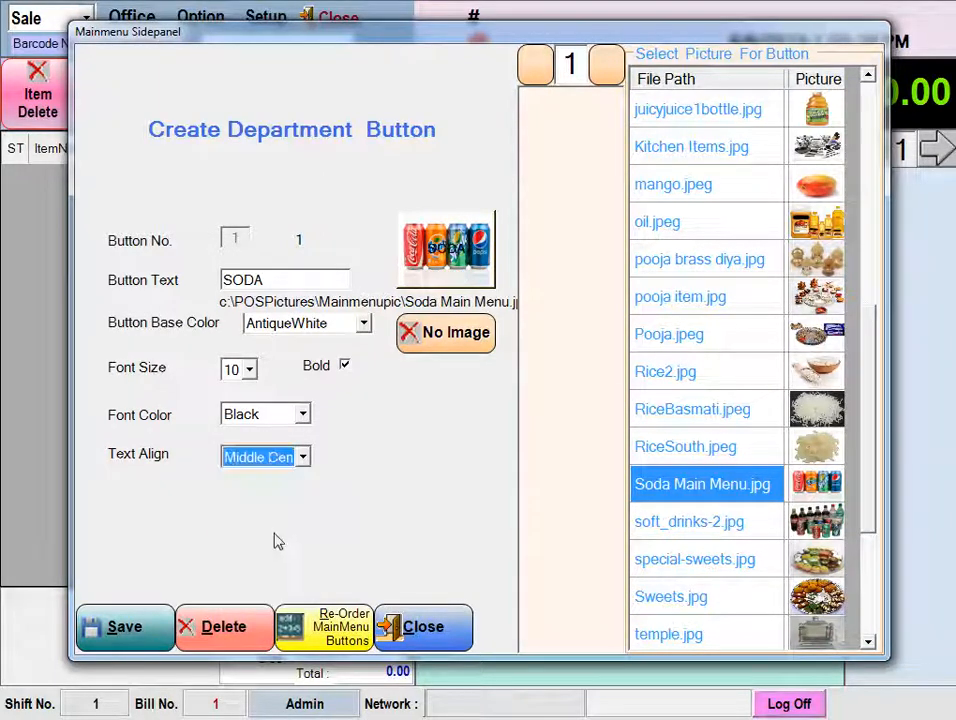
{"action": "left_click", "coordinate": [303, 456]}
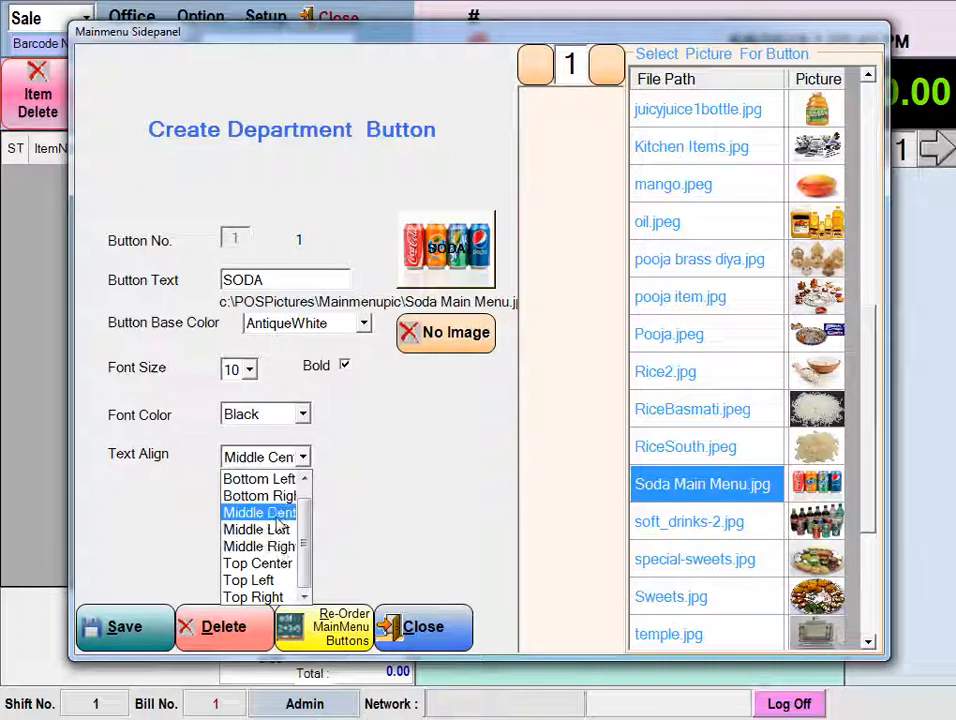
{"action": "scroll", "coordinate": [283, 502], "scroll_direction": "up", "scroll_amount": 1}
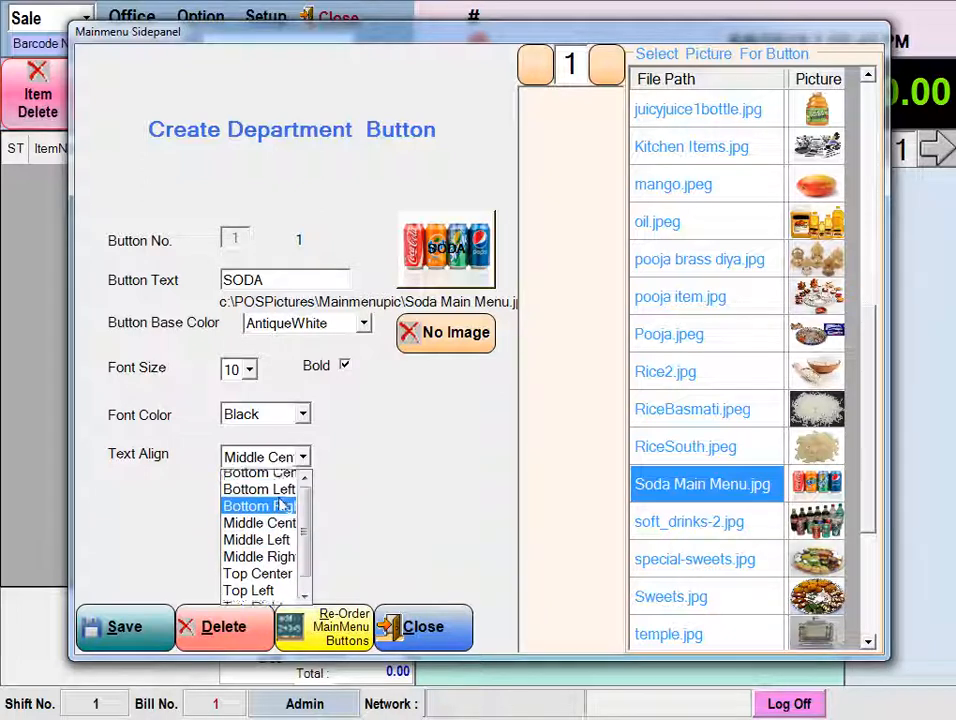
{"action": "left_click", "coordinate": [280, 482]}
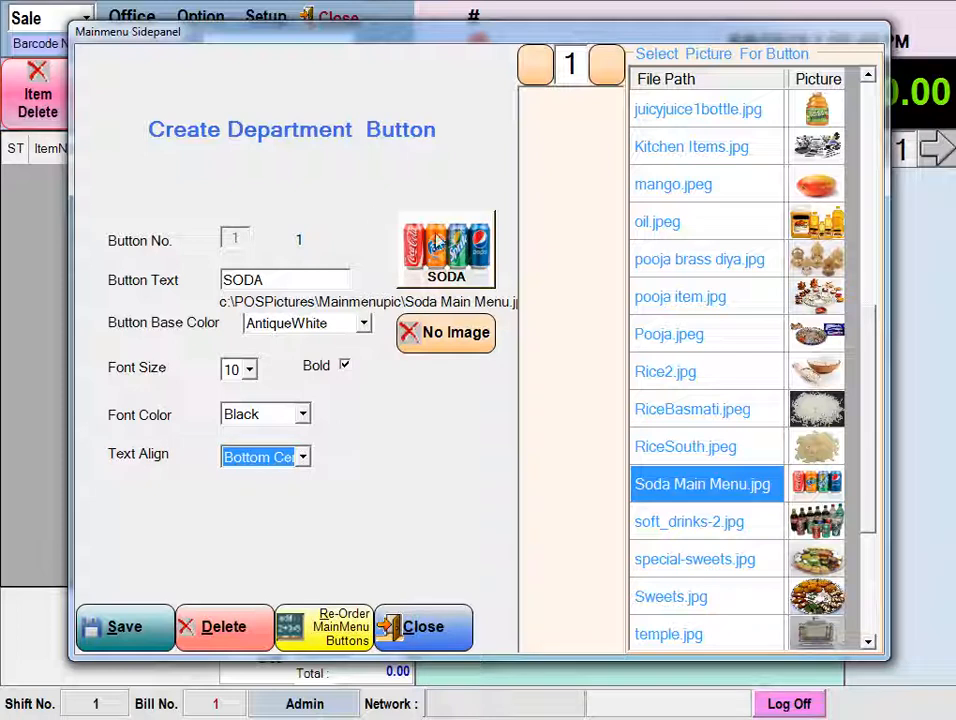
Step: Save the SODA department button as a new record
{"action": "left_click", "coordinate": [150, 625]}
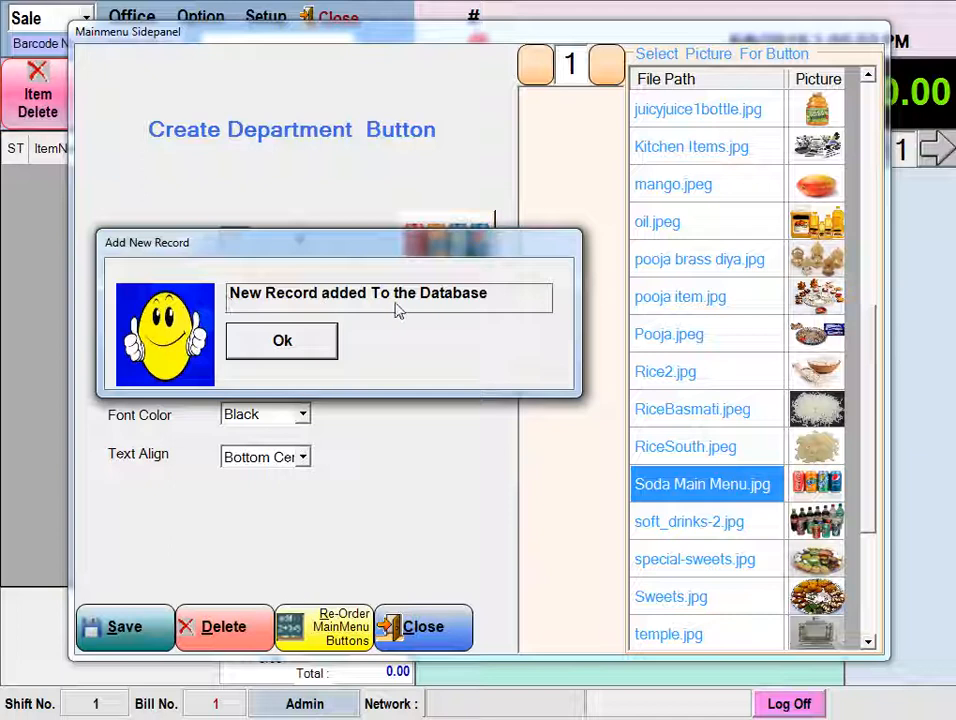
{"action": "left_click", "coordinate": [281, 350]}
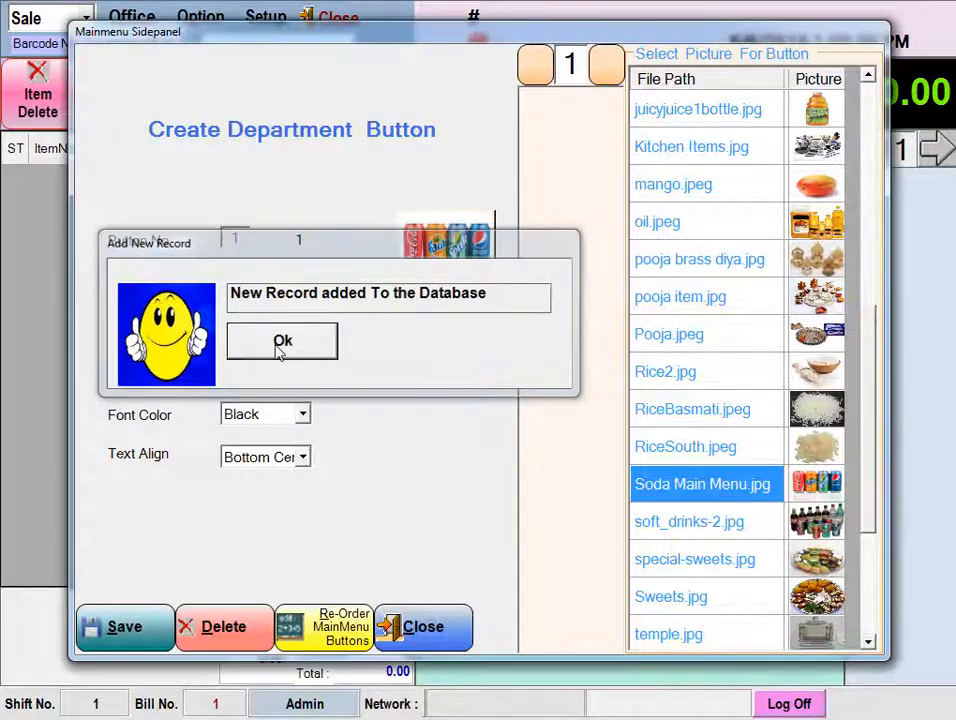
Step: Examine the main menu button reordering list, covering the SODA row's panel number, new panel, text, picture, path and save fields, and close it
{"action": "left_click", "coordinate": [316, 632]}
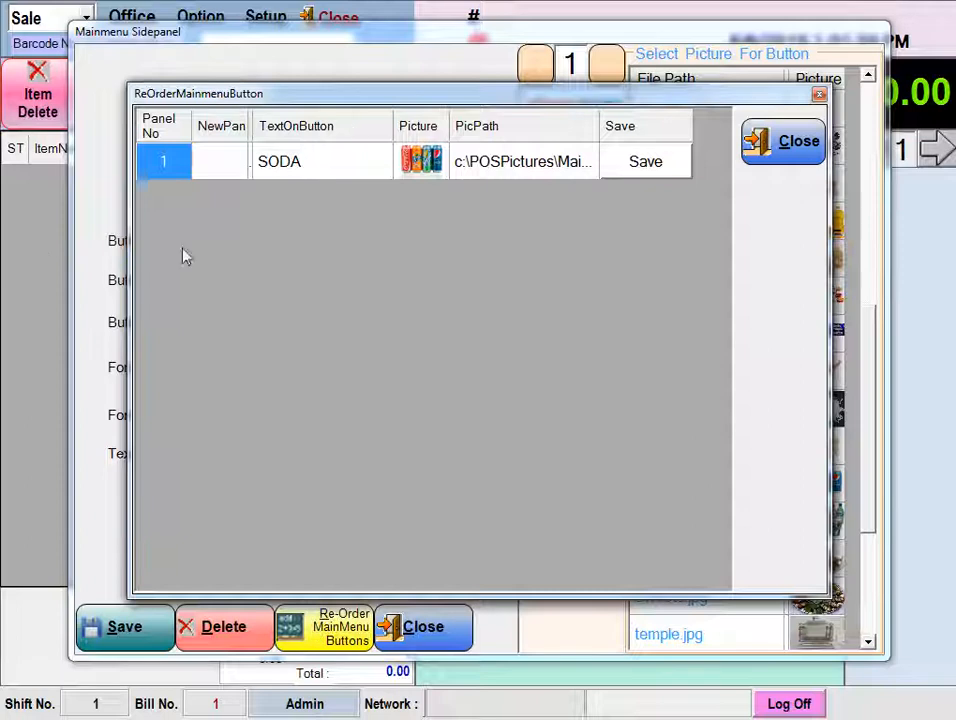
{"action": "left_click", "coordinate": [210, 166]}
{"action": "left_click", "coordinate": [180, 156]}
{"action": "left_click", "coordinate": [212, 160]}
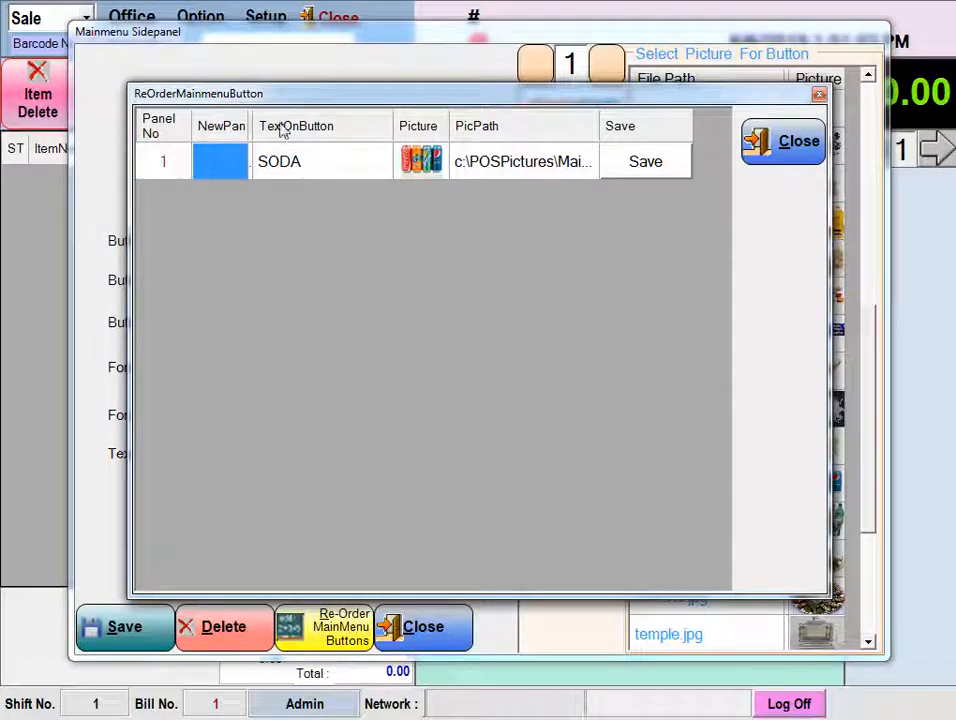
{"action": "left_click", "coordinate": [337, 166]}
{"action": "left_click", "coordinate": [420, 161]}
{"action": "left_click", "coordinate": [489, 163]}
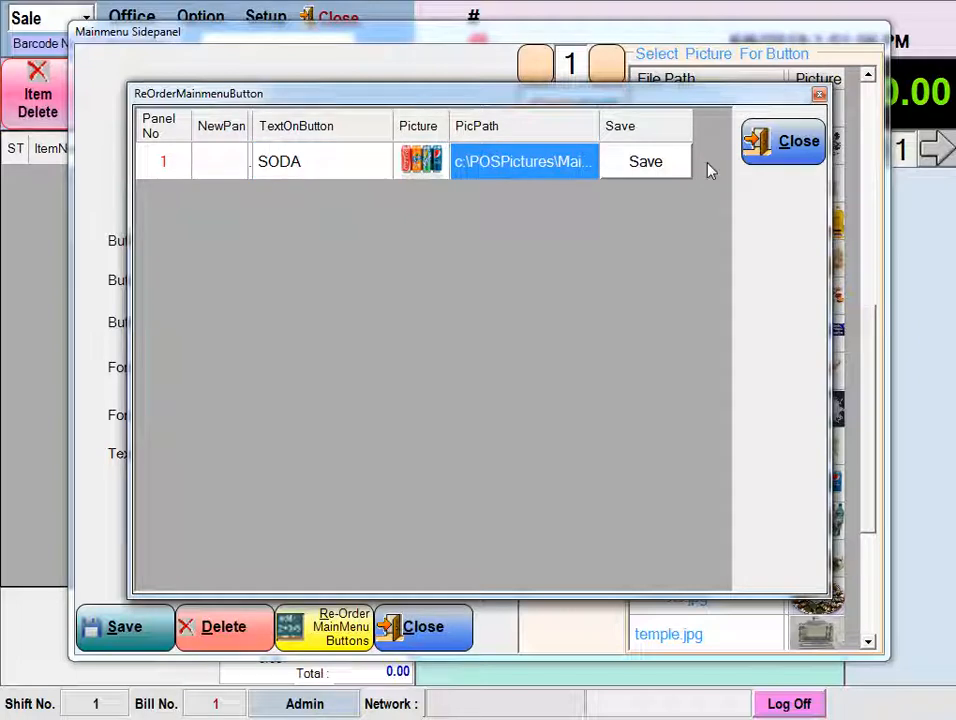
{"action": "left_click", "coordinate": [670, 164]}
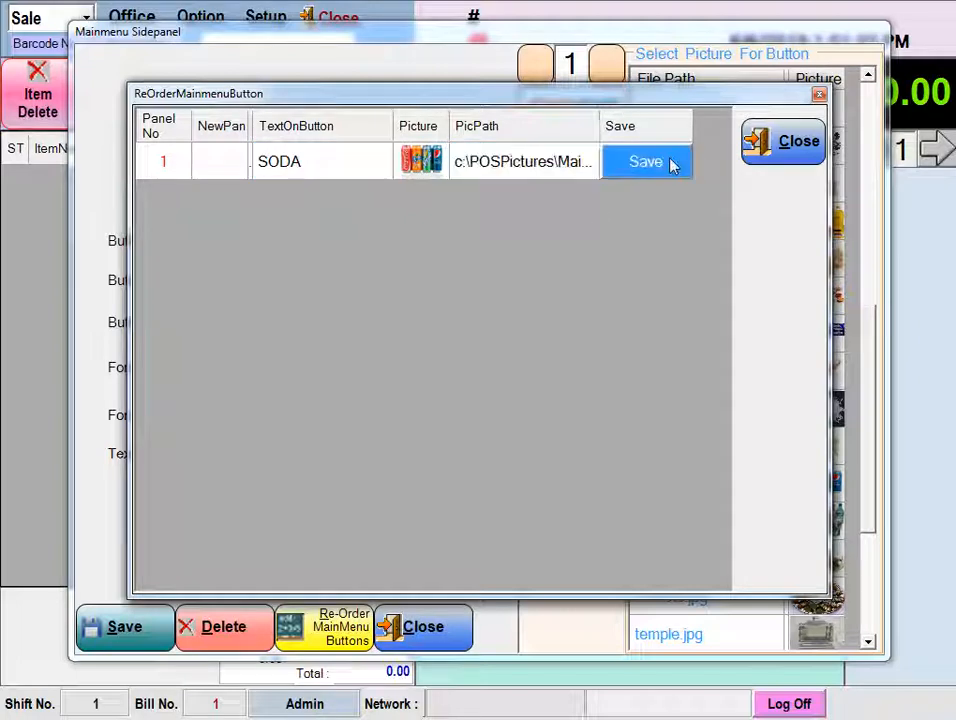
{"action": "left_click", "coordinate": [782, 143]}
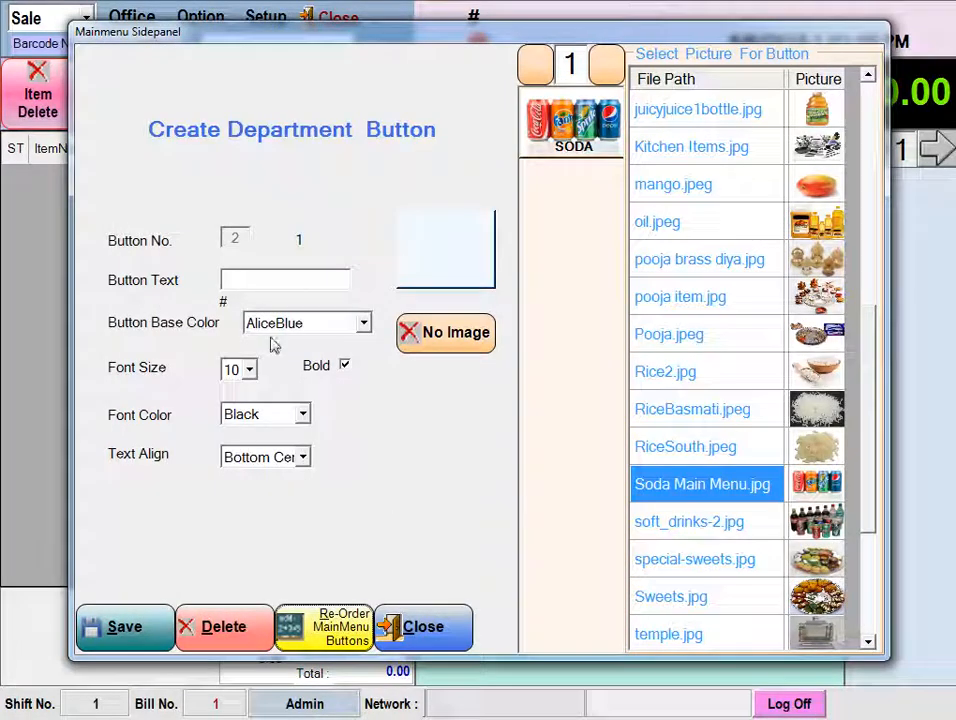
Step: Create a department button with the text FRUITS and the picture fruits-image.jpg, and save it as a new record
{"action": "left_click_drag", "start_coordinate": [872, 410], "coordinate": [873, 305]}
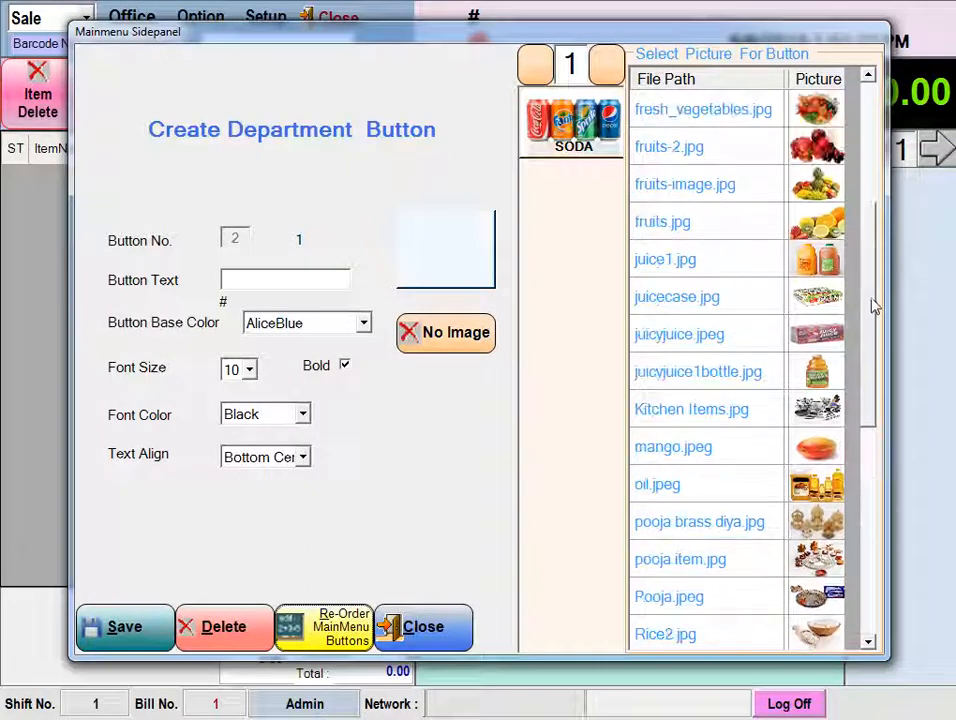
{"action": "left_click", "coordinate": [258, 282]}
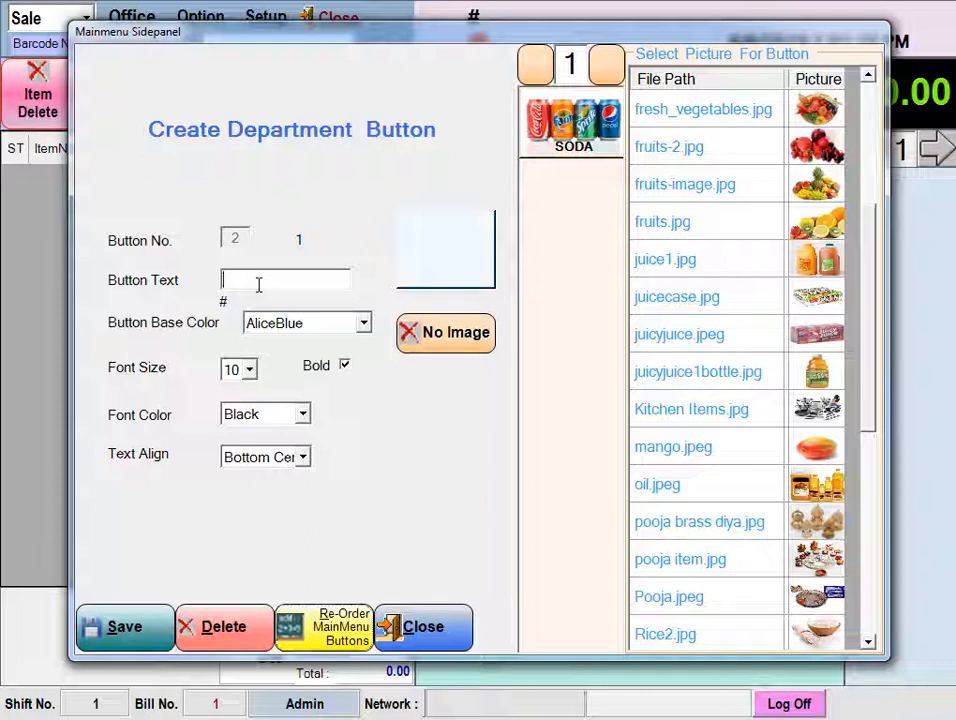
{"action": "type", "text": "FRUITS"}
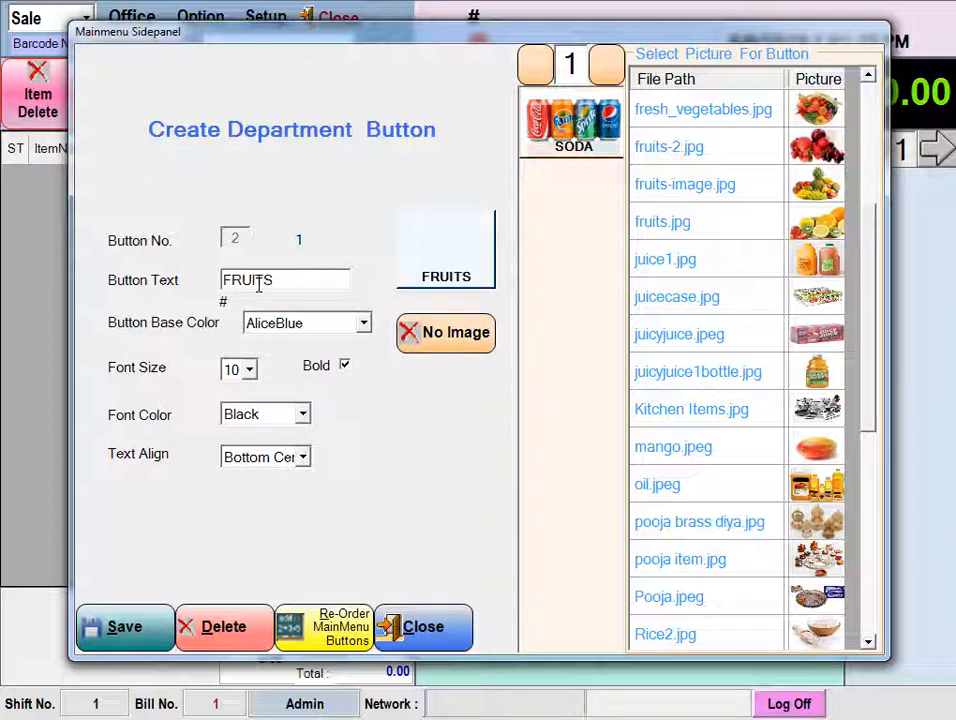
{"action": "left_click_drag", "start_coordinate": [875, 235], "coordinate": [874, 212]}
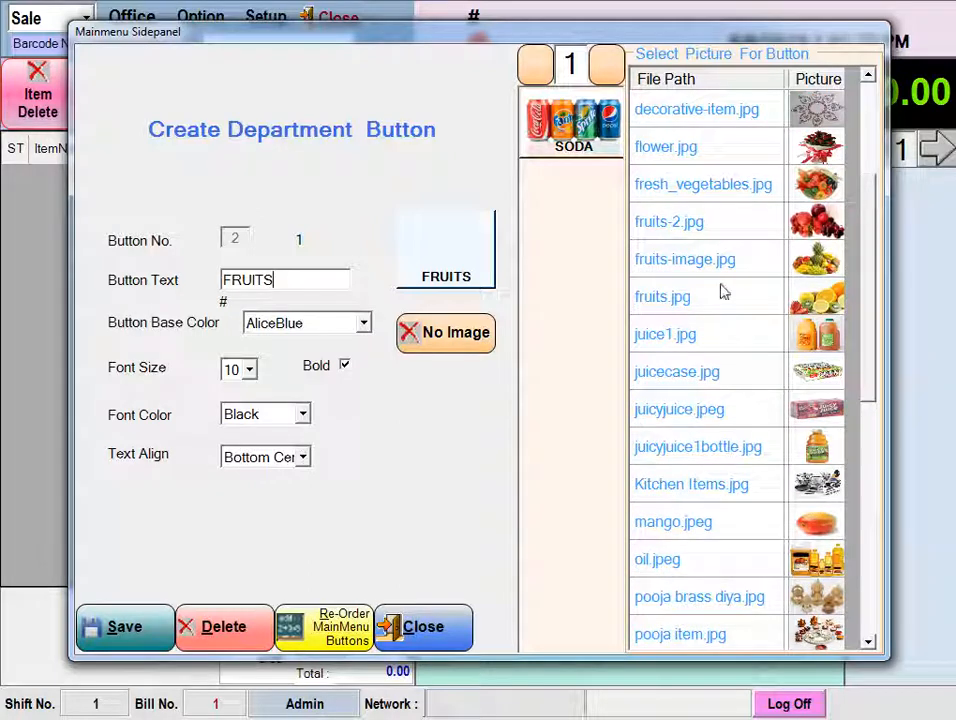
{"action": "left_click", "coordinate": [826, 266]}
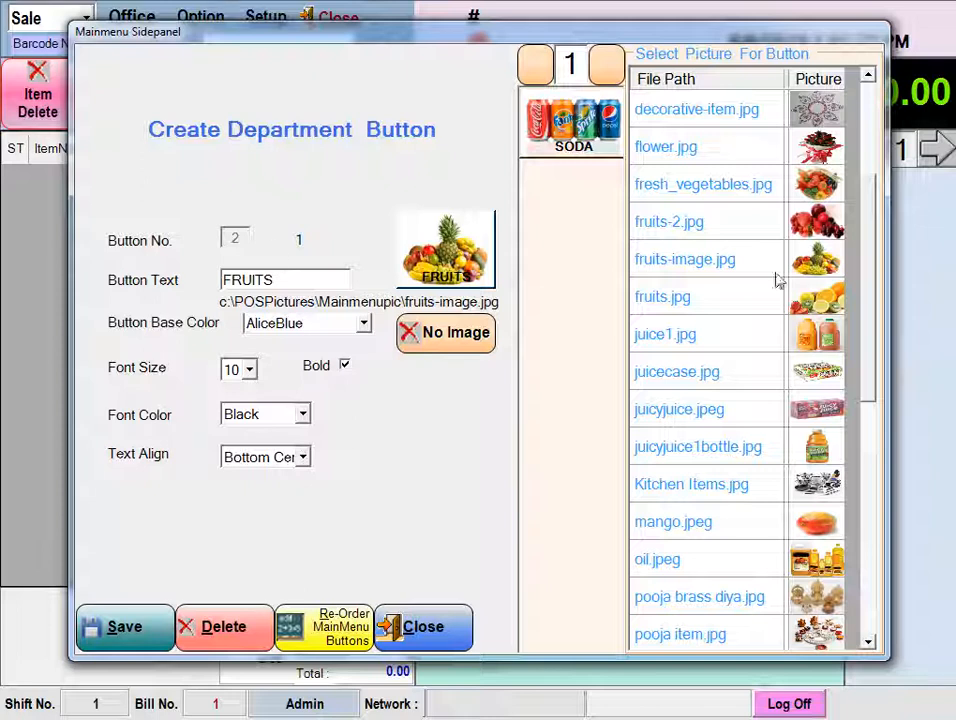
{"action": "left_click", "coordinate": [126, 628]}
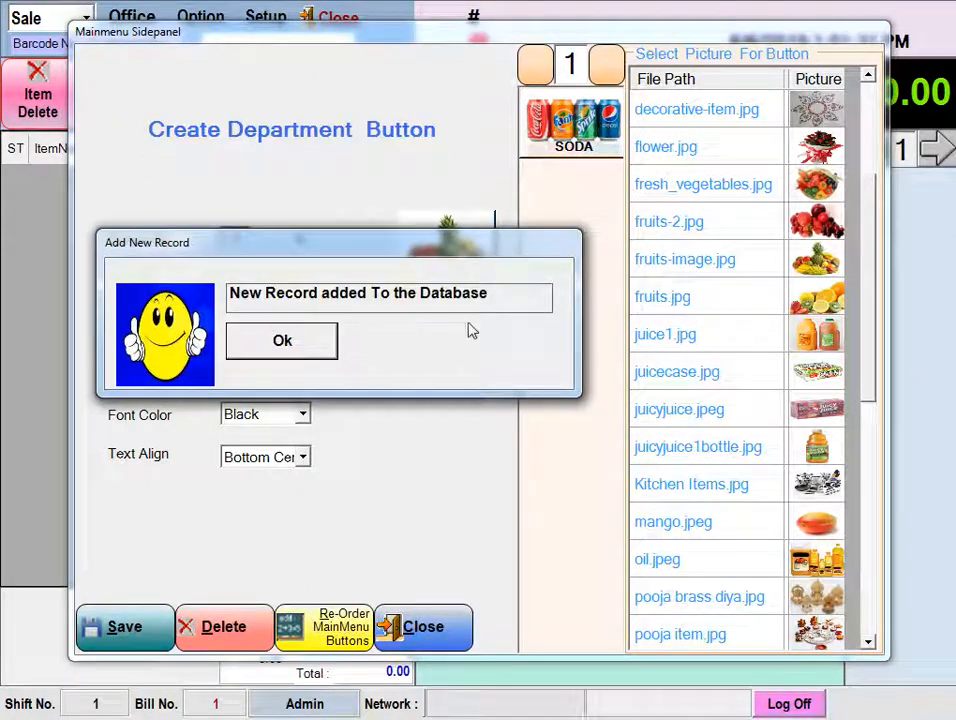
{"action": "left_click", "coordinate": [297, 358]}
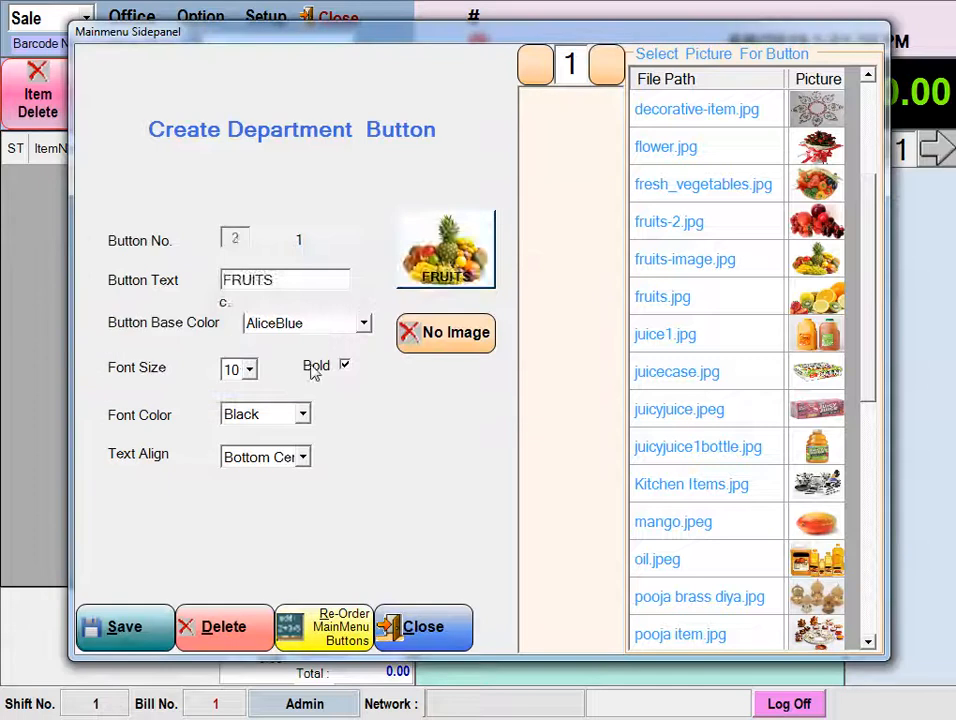
Step: Try to move the SODA button to new panel 2 in the main menu button reordering list, and close the list
{"action": "left_click", "coordinate": [347, 624]}
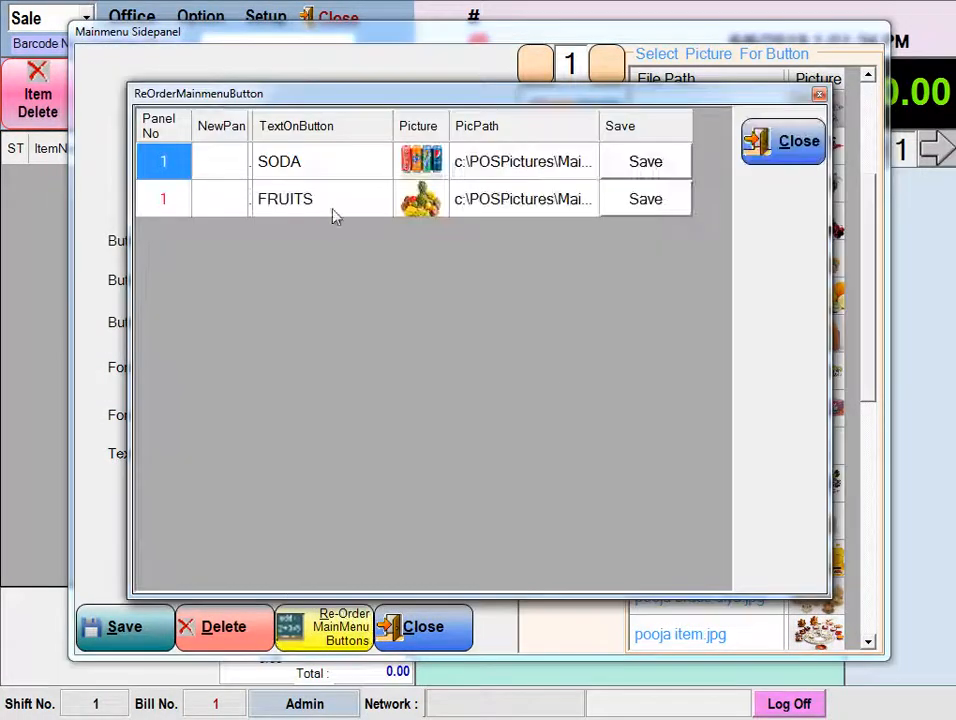
{"action": "left_click", "coordinate": [226, 163]}
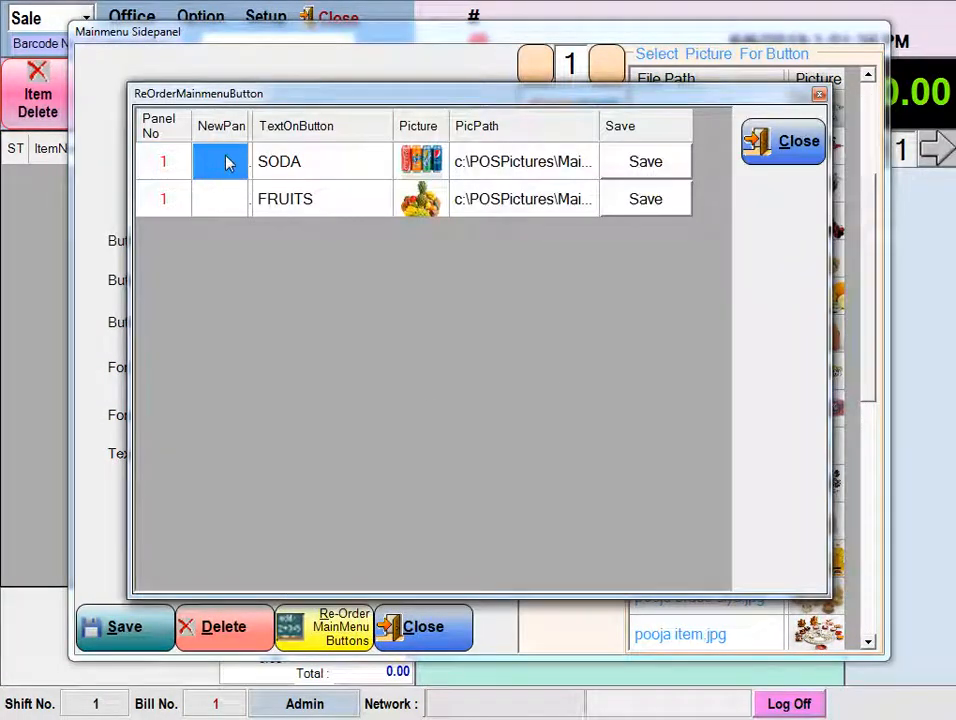
{"action": "type", "text": "2"}
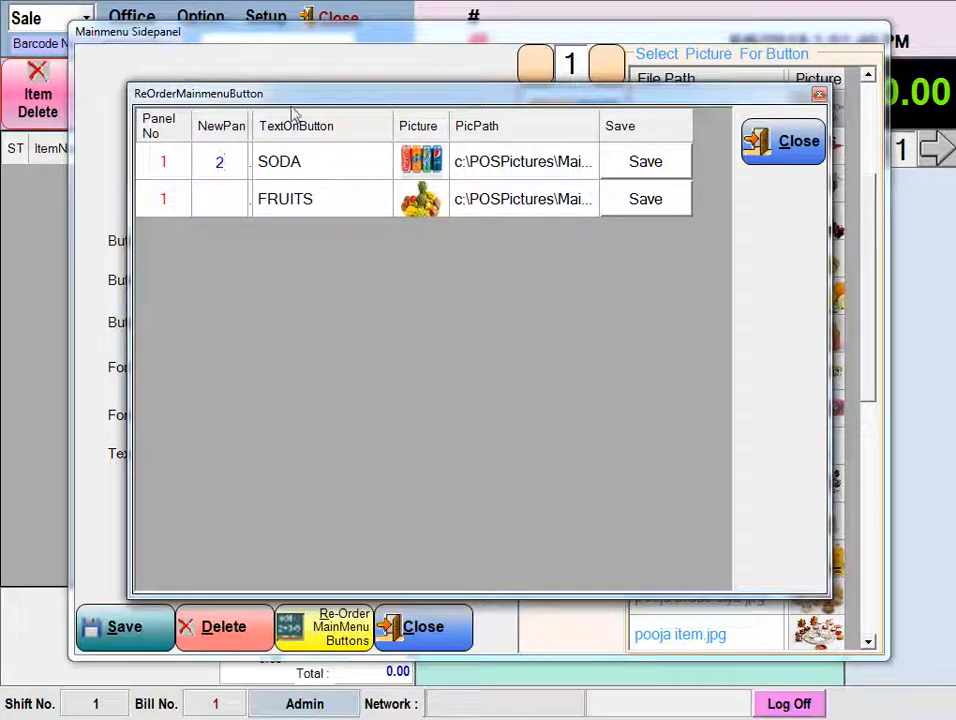
{"action": "left_click", "coordinate": [668, 168]}
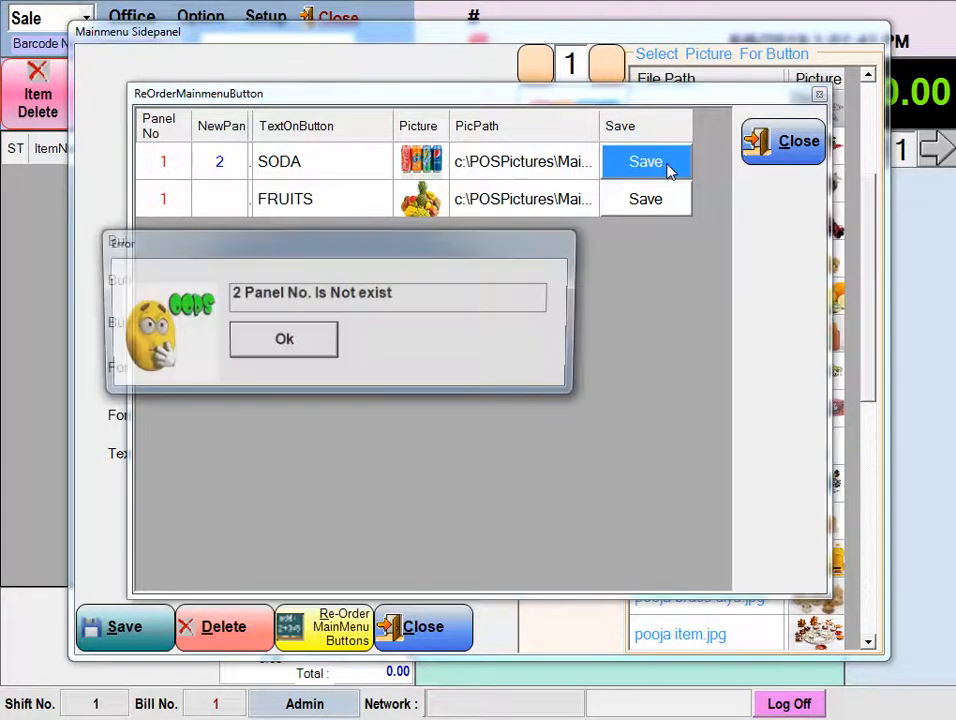
{"action": "left_click", "coordinate": [296, 346]}
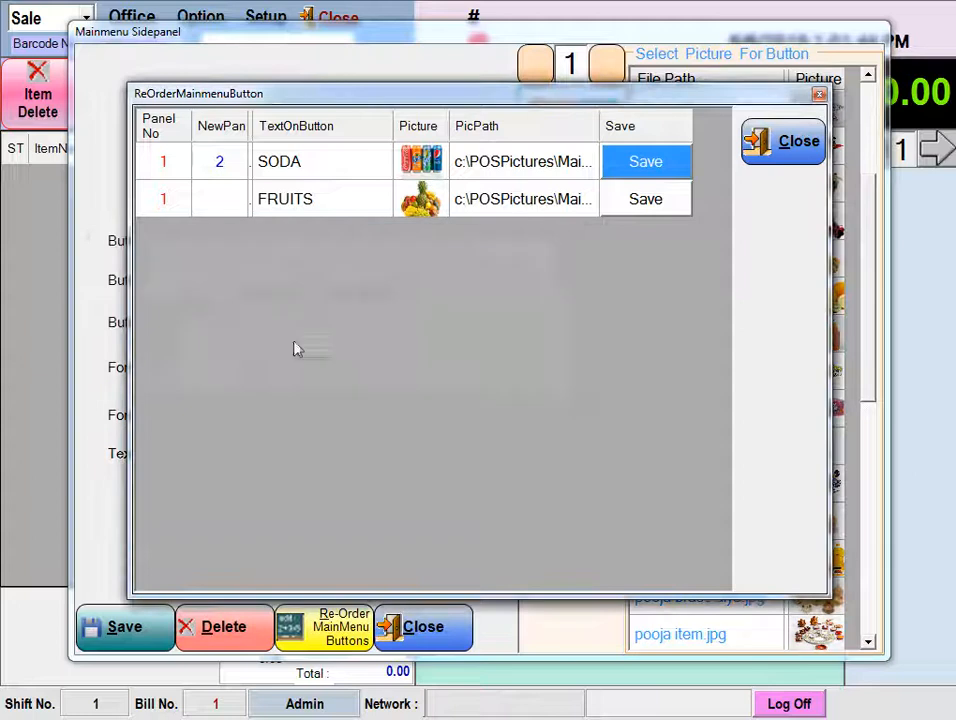
{"action": "left_click", "coordinate": [797, 160]}
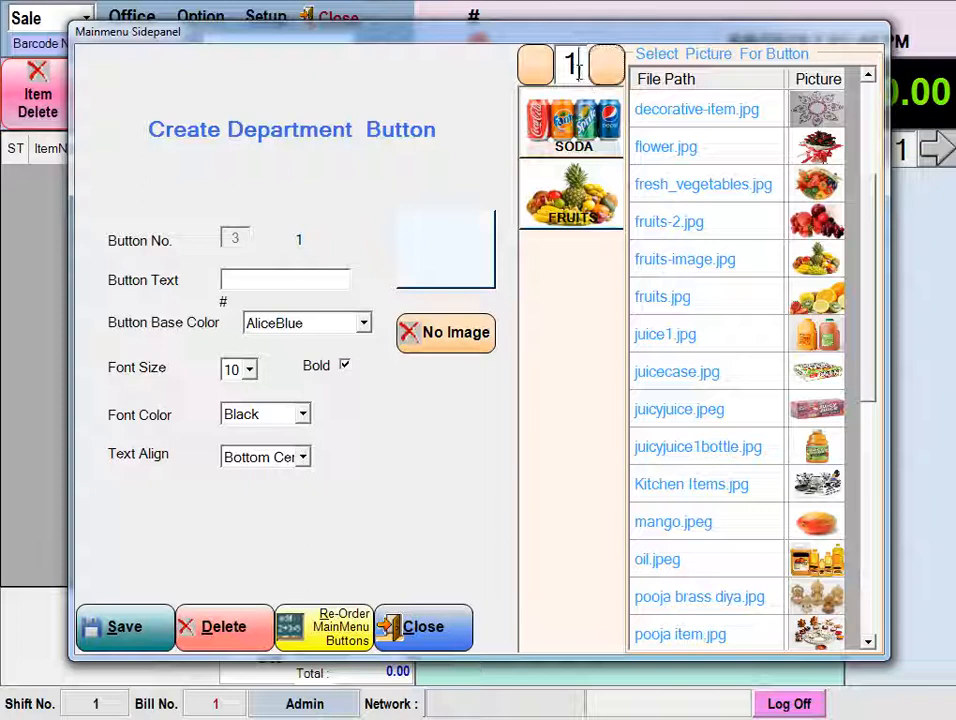
{"action": "left_click_drag", "start_coordinate": [582, 70], "coordinate": [519, 71]}
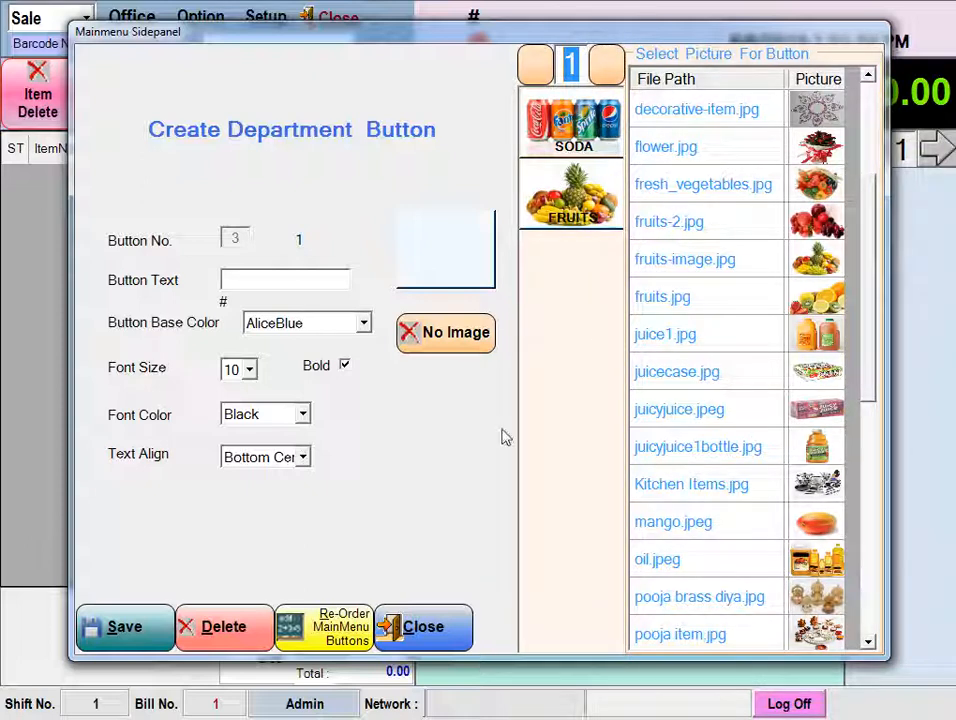
{"action": "left_click", "coordinate": [315, 640]}
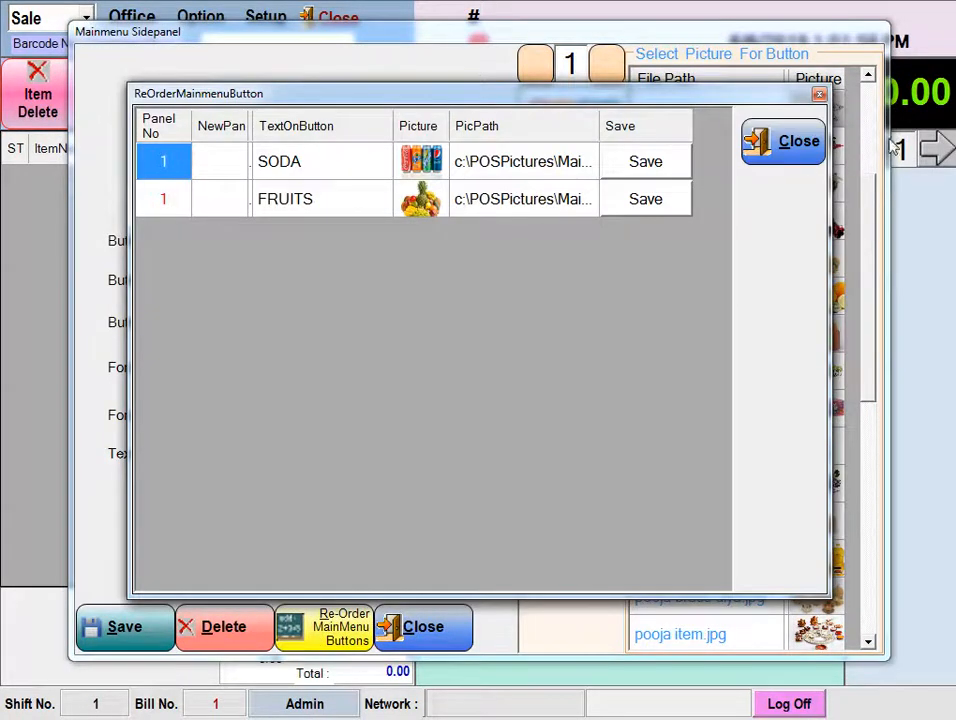
{"action": "left_click", "coordinate": [792, 148]}
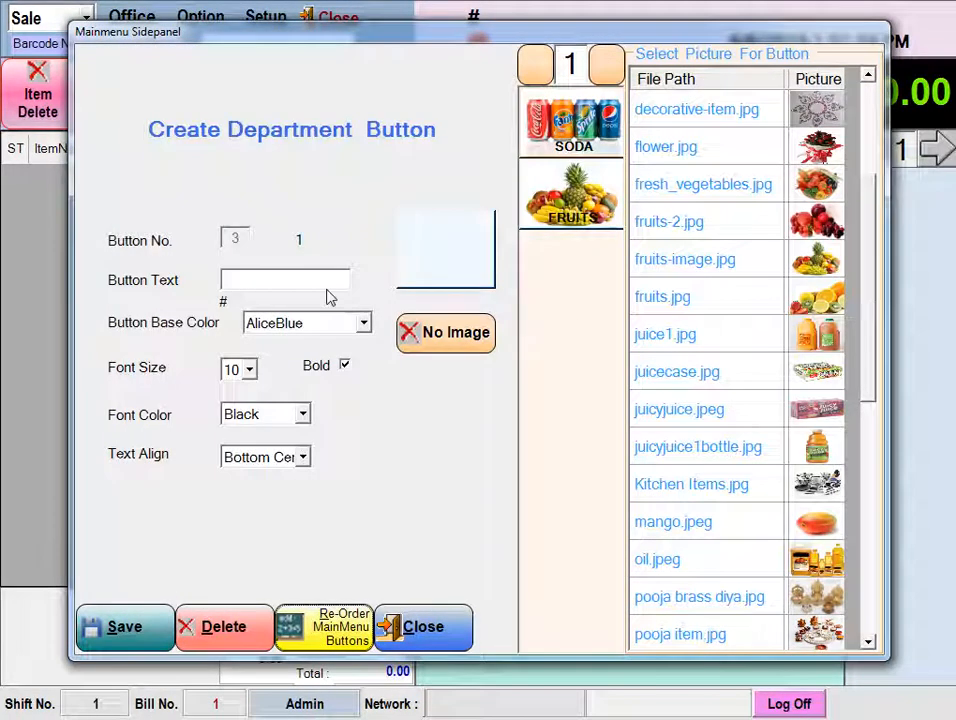
Step: Create a department button with the text VEGETABLES and the picture vege.jpg, and save it as a new record
{"action": "left_click", "coordinate": [334, 277]}
{"action": "type", "text": "VE"}
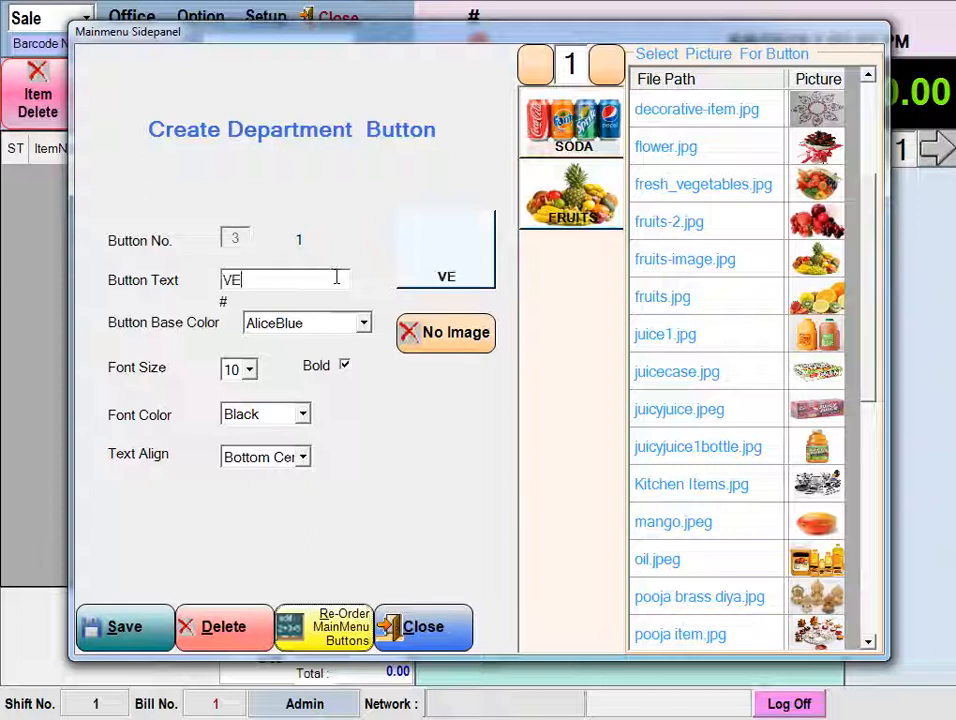
{"action": "type", "text": "GETABLES"}
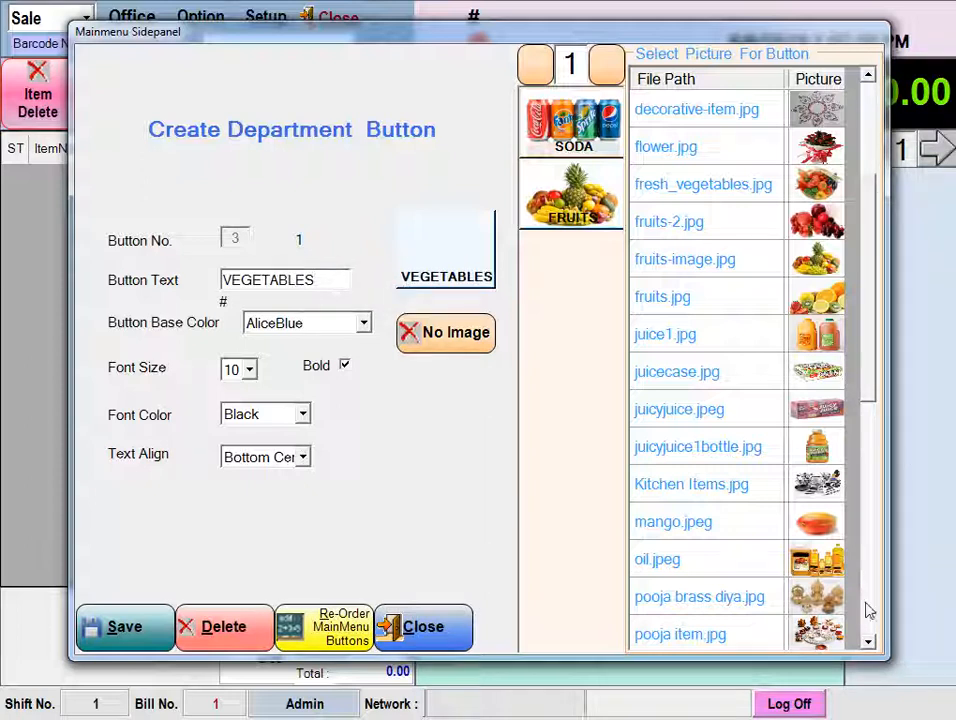
{"action": "left_click", "coordinate": [871, 645]}
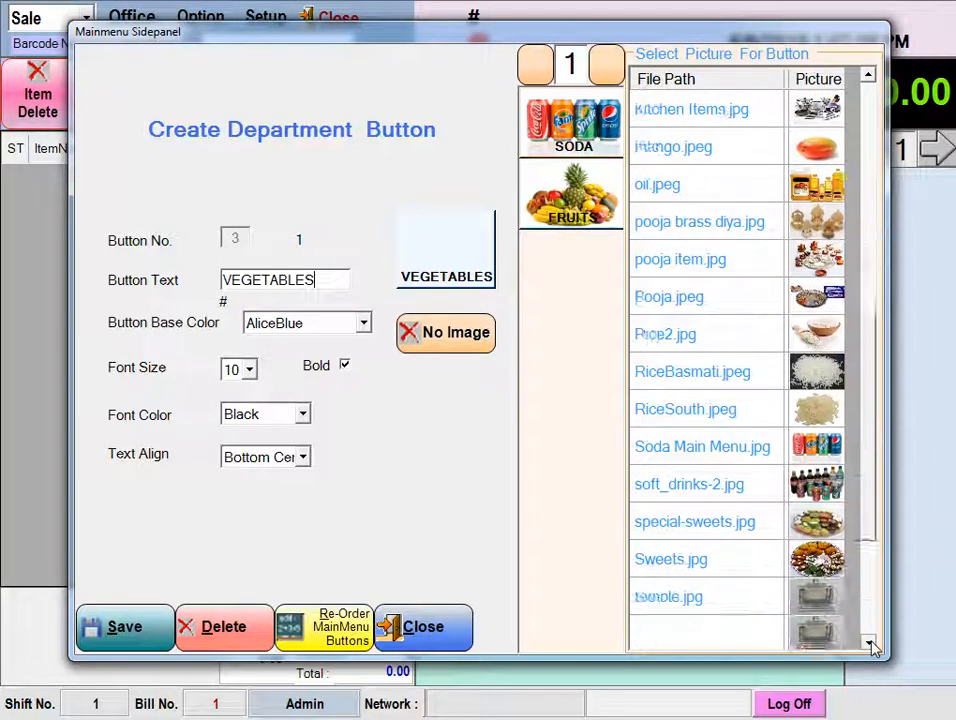
{"action": "left_click", "coordinate": [870, 644]}
{"action": "left_click", "coordinate": [870, 644]}
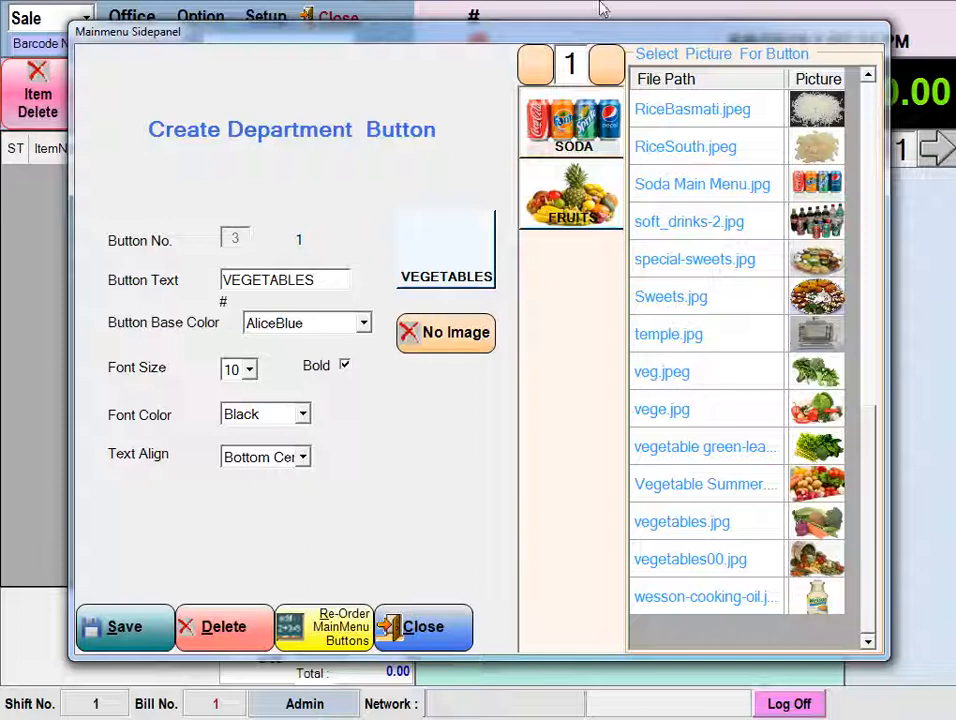
{"action": "left_click", "coordinate": [423, 264]}
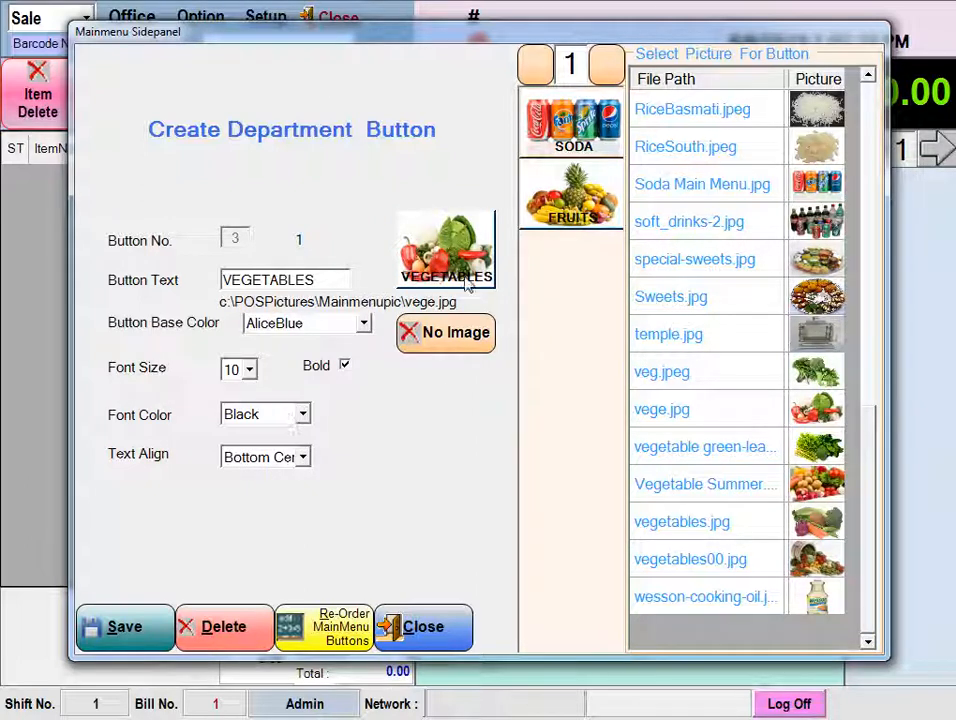
{"action": "left_click", "coordinate": [111, 634]}
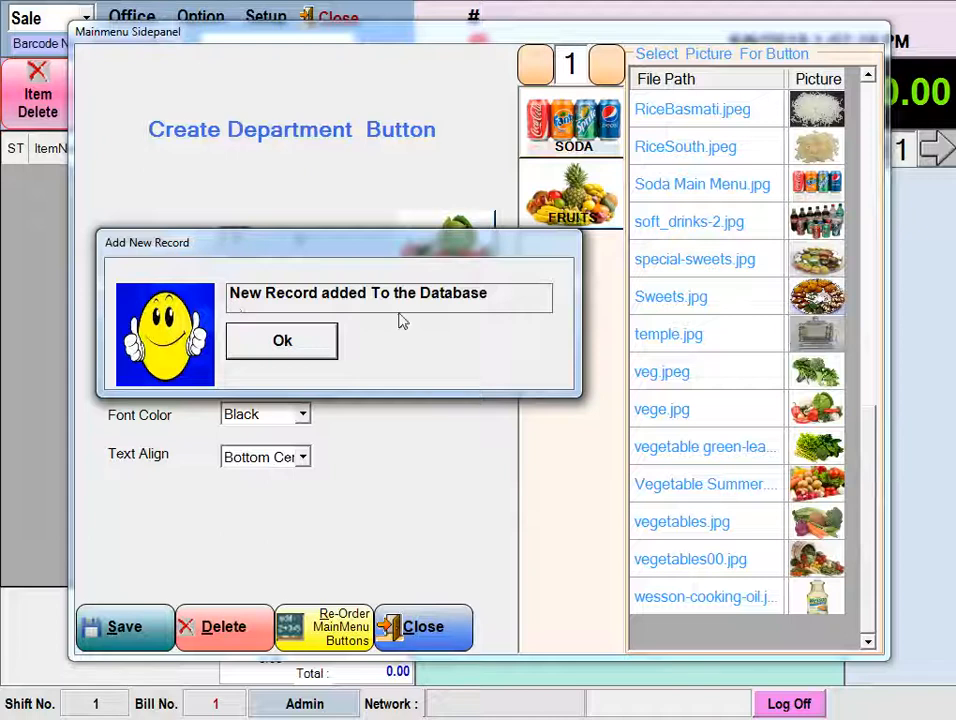
{"action": "left_click", "coordinate": [285, 341]}
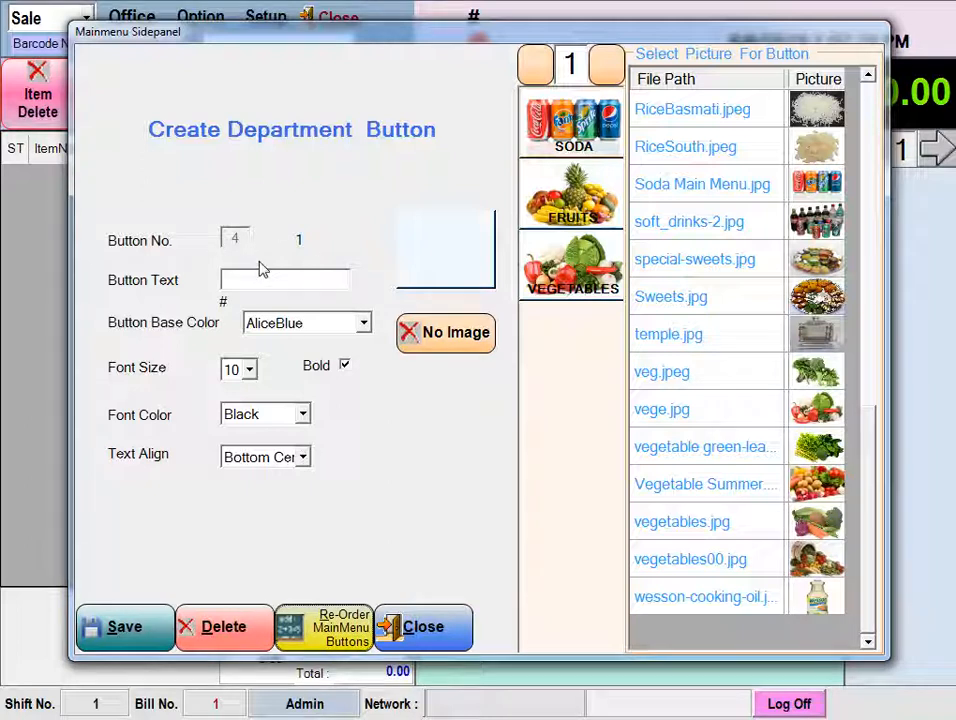
Step: Examine the SODA, FRUITS and VEGETABLES rows in the main menu button reordering list, including their panel numbers, and close it
{"action": "left_click", "coordinate": [305, 618]}
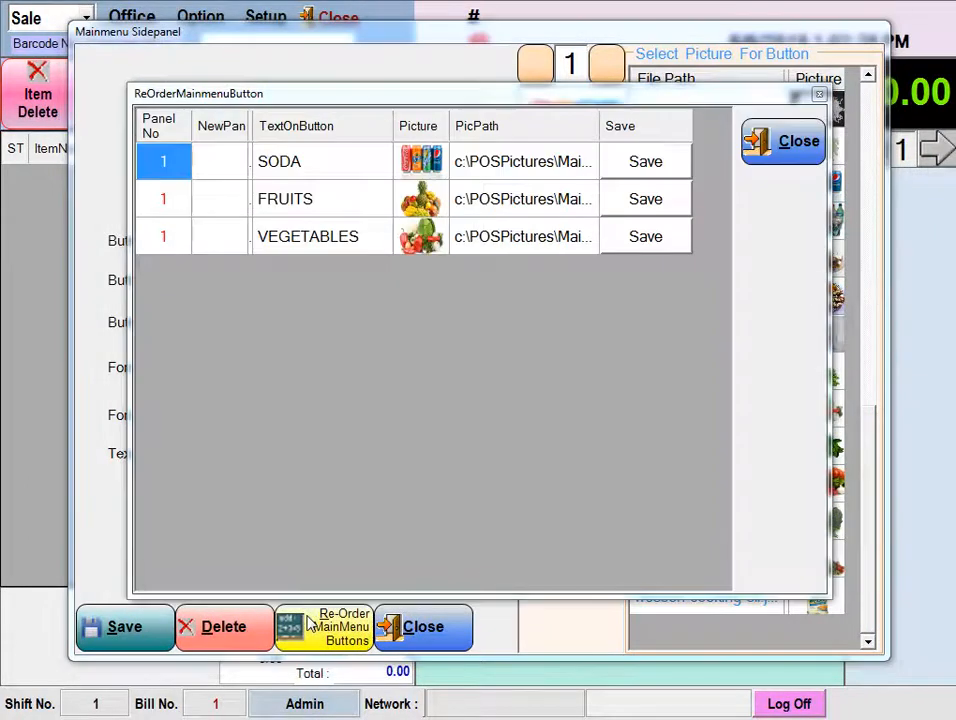
{"action": "left_click", "coordinate": [170, 201]}
{"action": "left_click", "coordinate": [220, 171]}
{"action": "left_click", "coordinate": [252, 177]}
{"action": "left_click", "coordinate": [255, 199]}
{"action": "left_click_drag", "start_coordinate": [277, 210], "coordinate": [276, 183]}
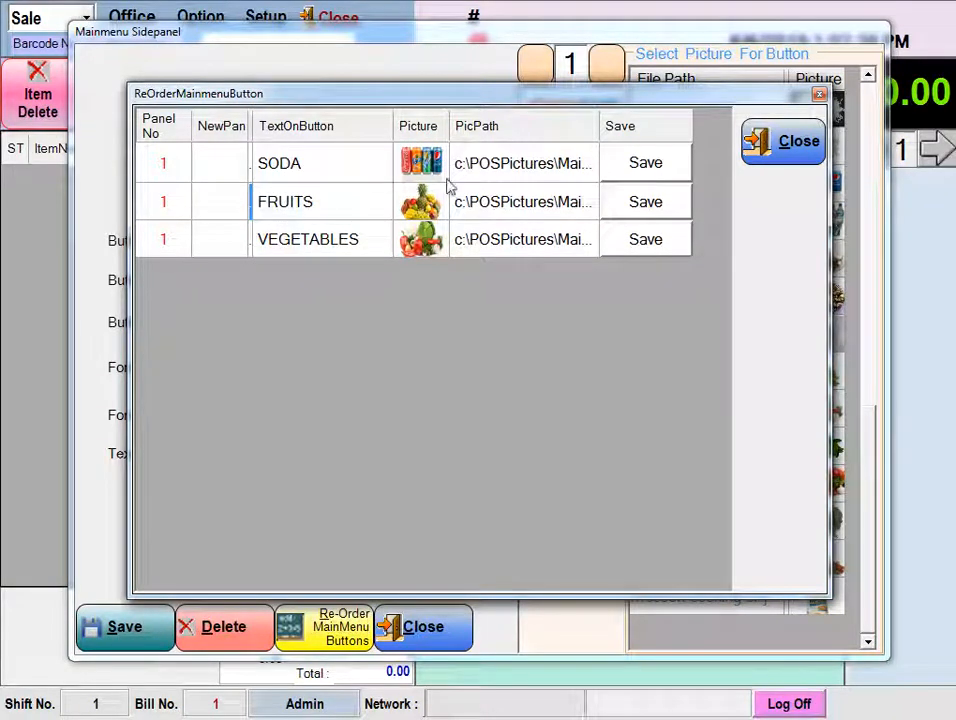
{"action": "left_click", "coordinate": [168, 172]}
{"action": "left_click", "coordinate": [216, 171]}
{"action": "left_click", "coordinate": [305, 164]}
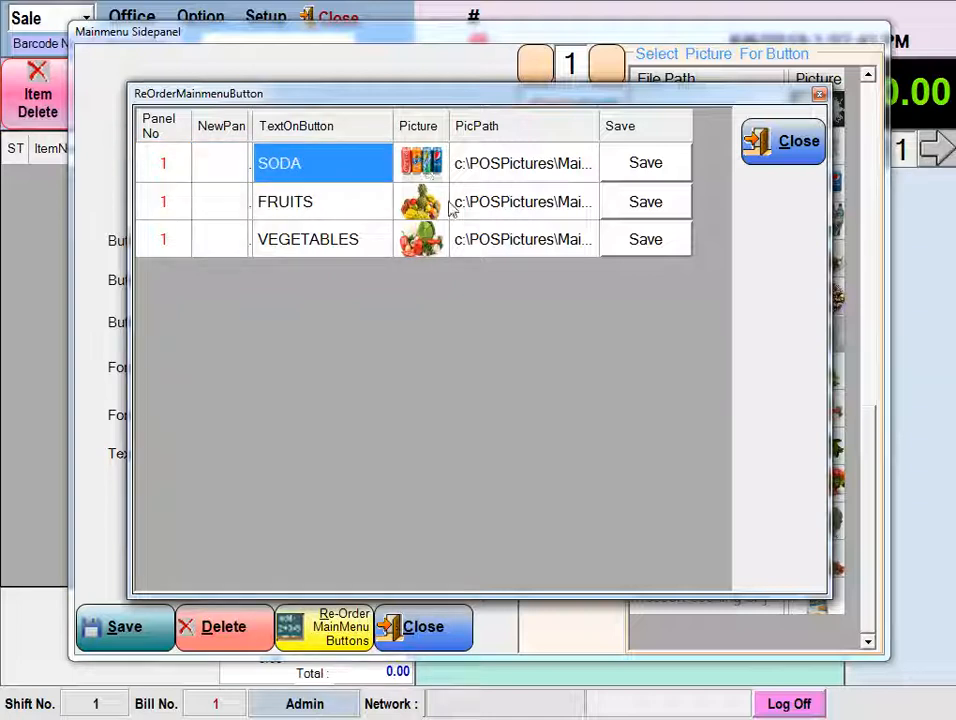
{"action": "key", "text": "Down"}
{"action": "key", "text": "Down"}
{"action": "left_click", "coordinate": [764, 143]}
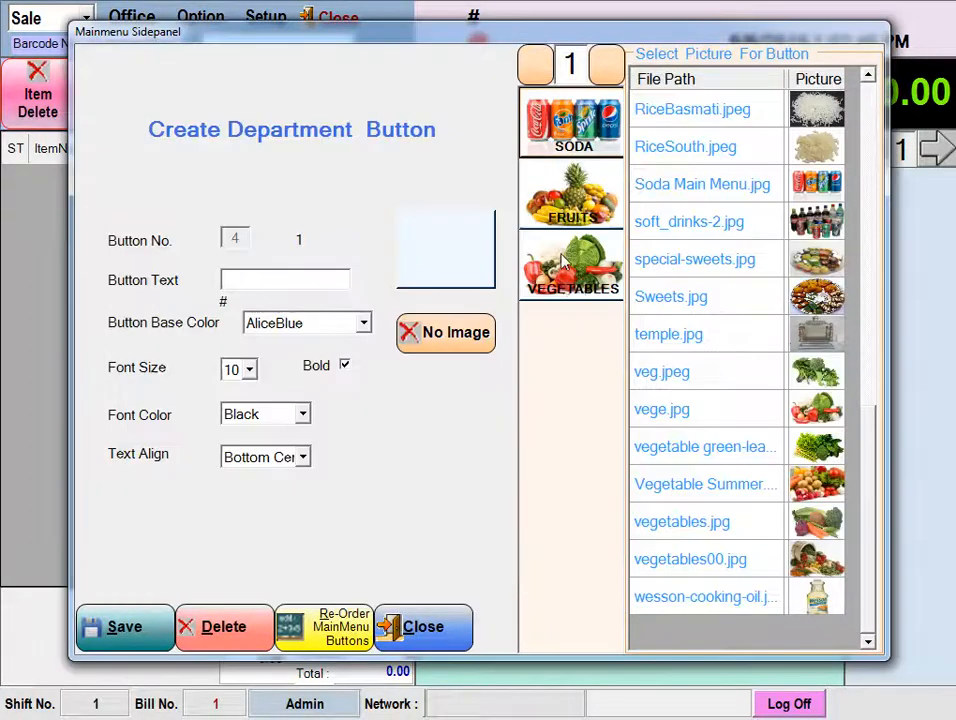
Step: Load the existing VEGETABLES button for editing, change its text to ALCOHOL and remove its picture
{"action": "left_click", "coordinate": [571, 197]}
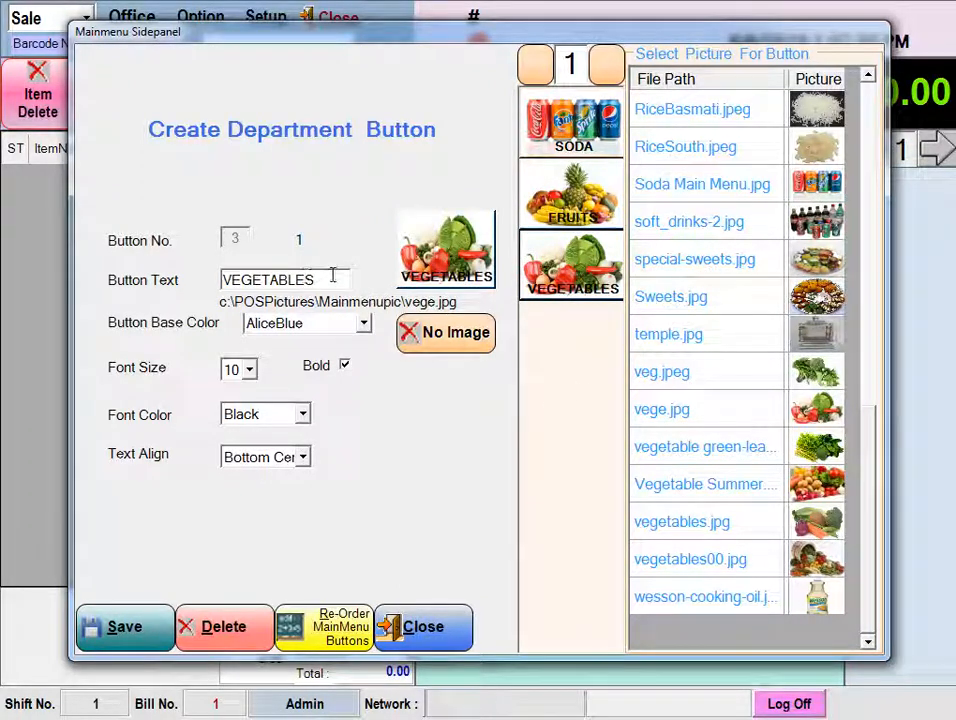
{"action": "left_click_drag", "start_coordinate": [333, 280], "coordinate": [207, 282]}
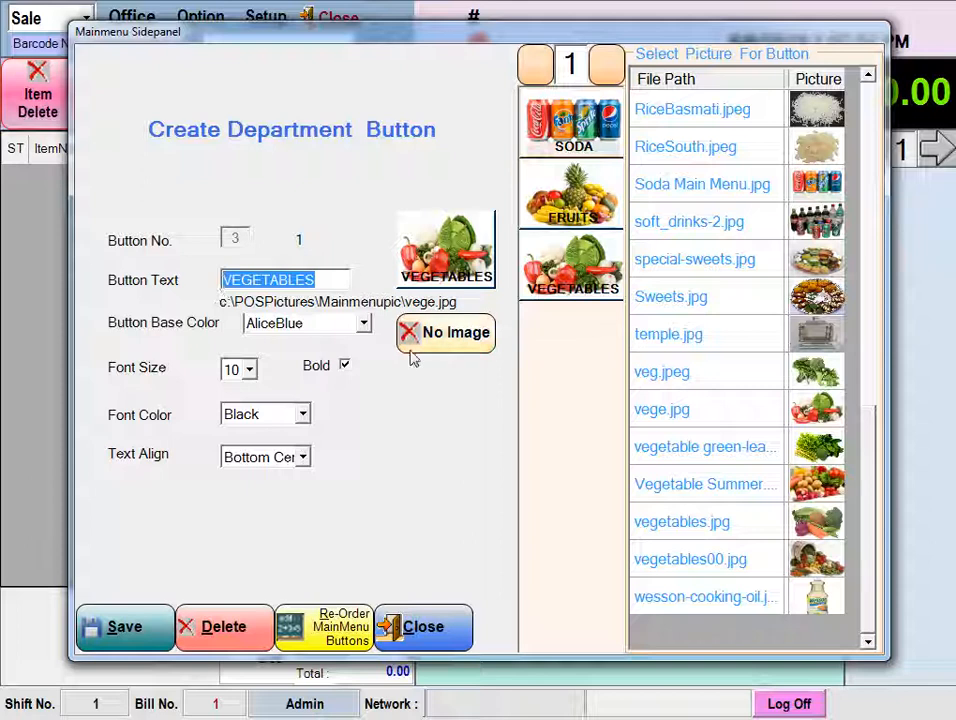
{"action": "type", "text": "ALC"}
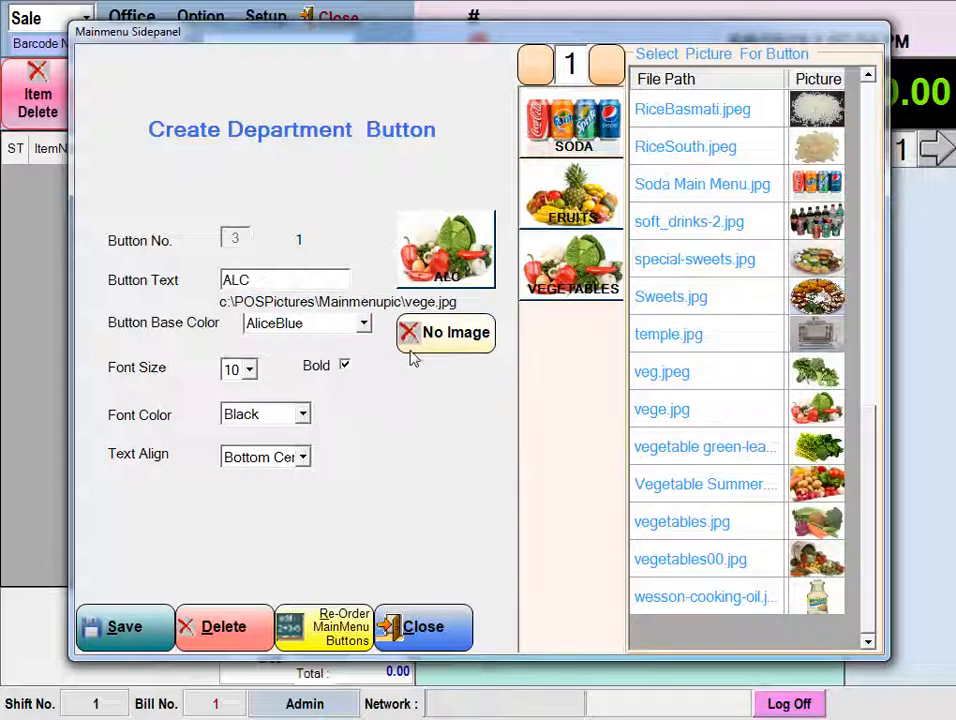
{"action": "type", "text": "OHOL"}
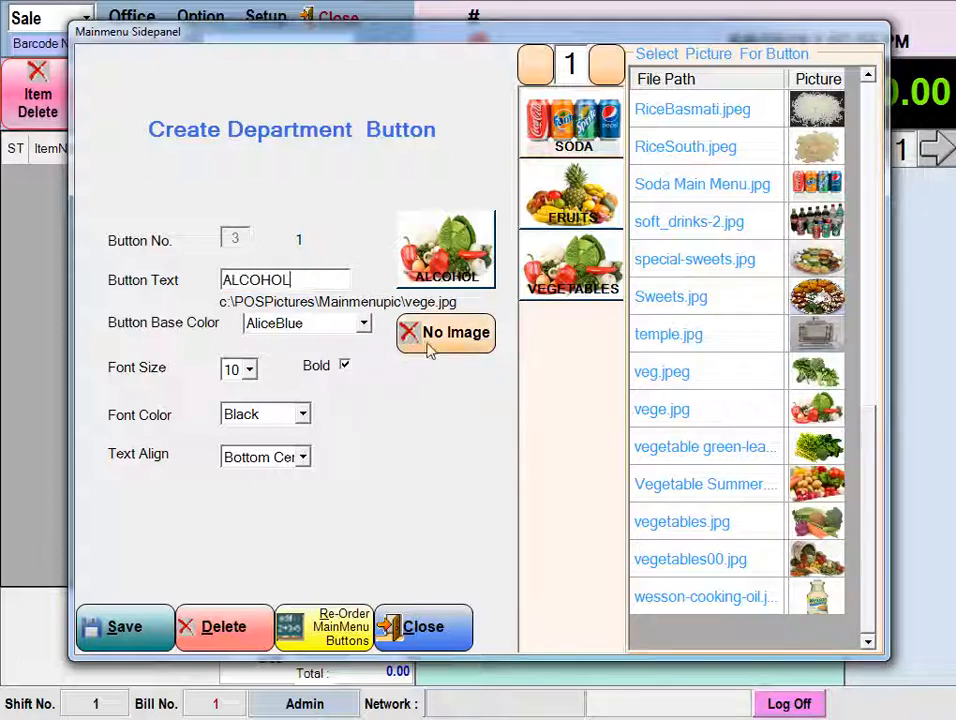
{"action": "left_click", "coordinate": [448, 336]}
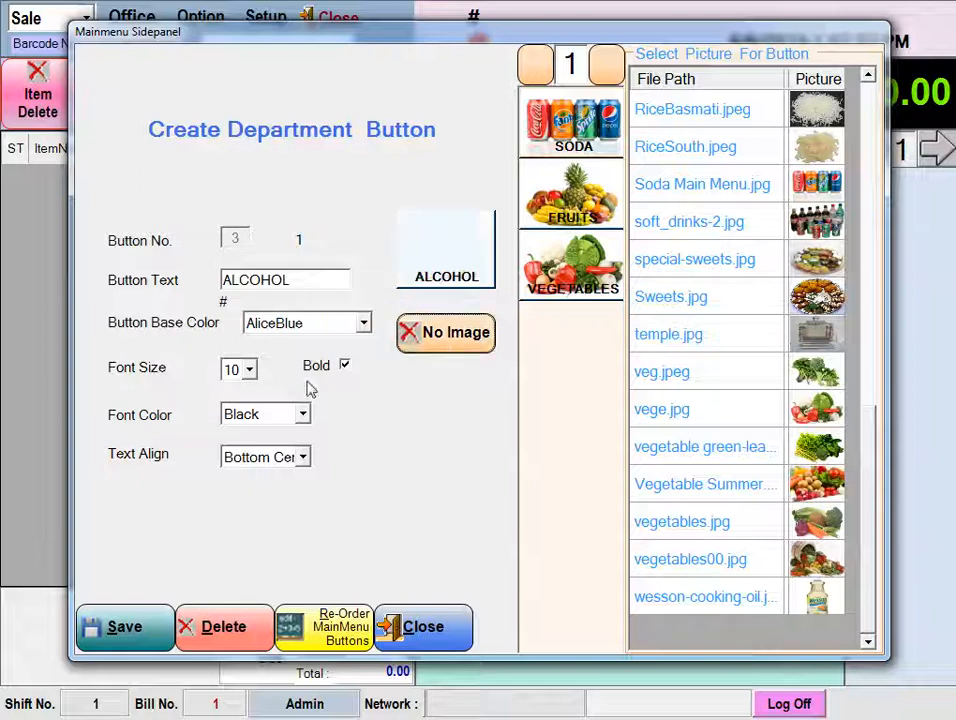
Step: Set the ALCOHOL button's base color to Aqua and save the updated button
{"action": "left_click", "coordinate": [363, 324]}
{"action": "left_click", "coordinate": [311, 381]}
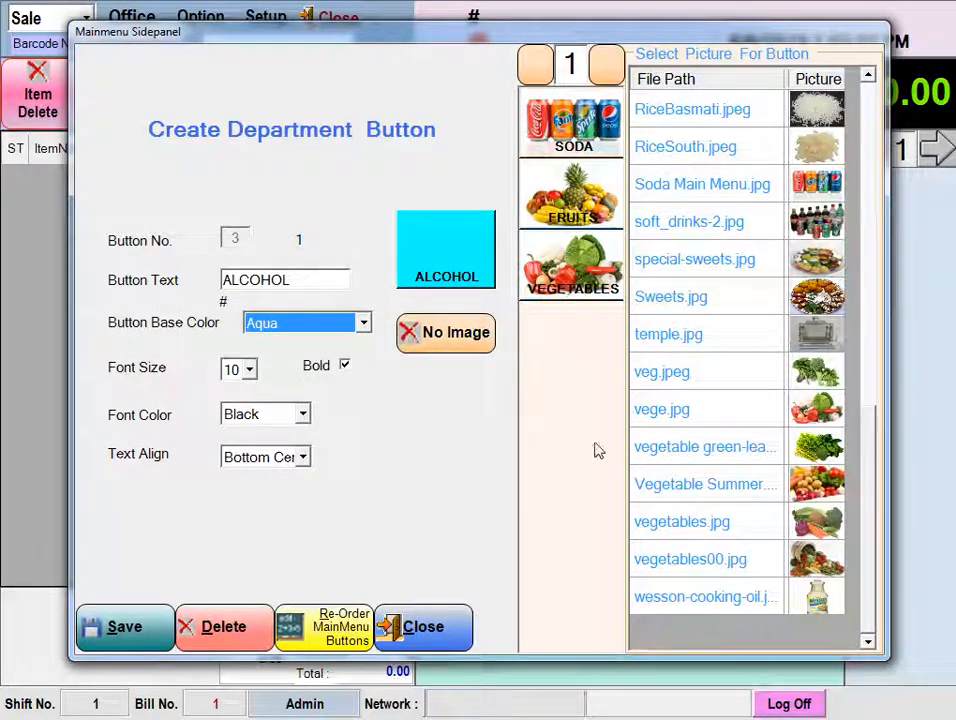
{"action": "left_click", "coordinate": [135, 627]}
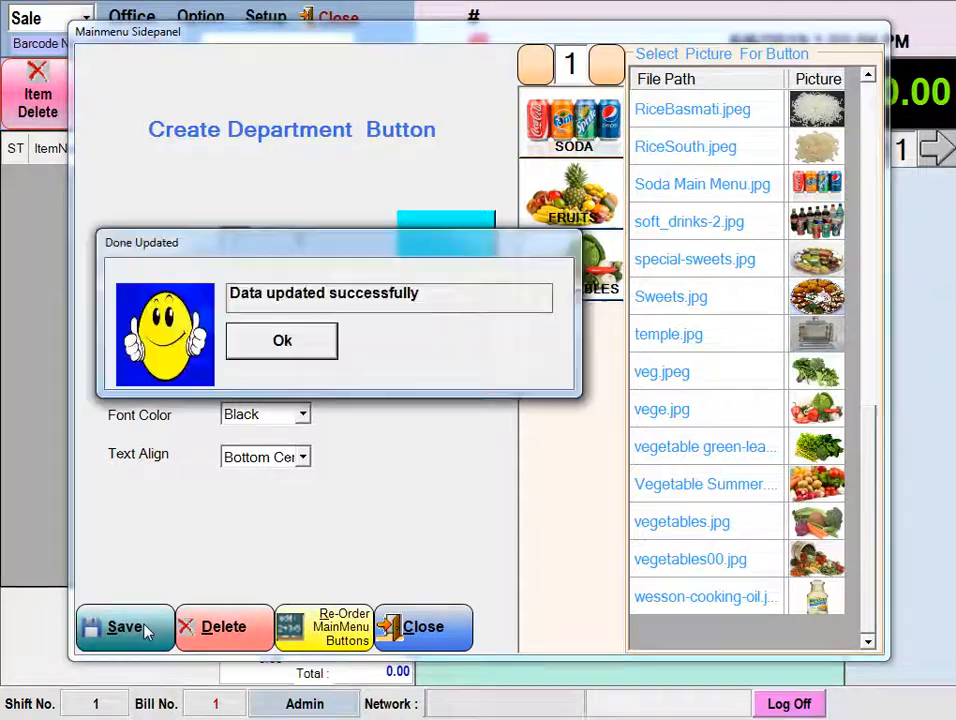
{"action": "left_click", "coordinate": [297, 340]}
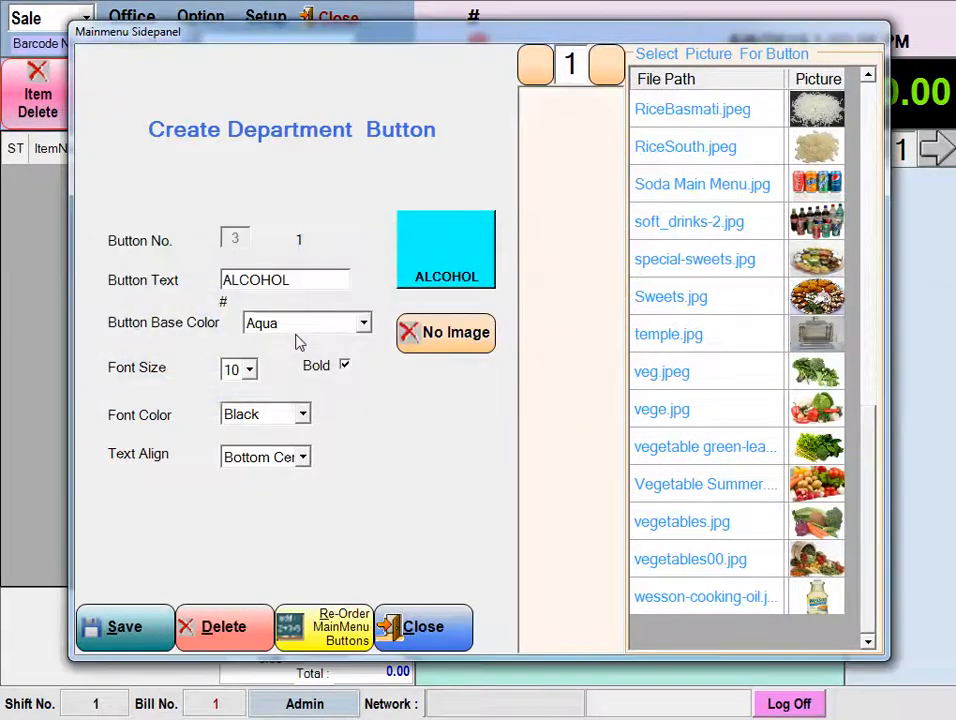
Step: Set the ALCOHOL button's text alignment to Middle Center and its font size to 12, keeping the text bold
{"action": "left_click", "coordinate": [545, 288]}
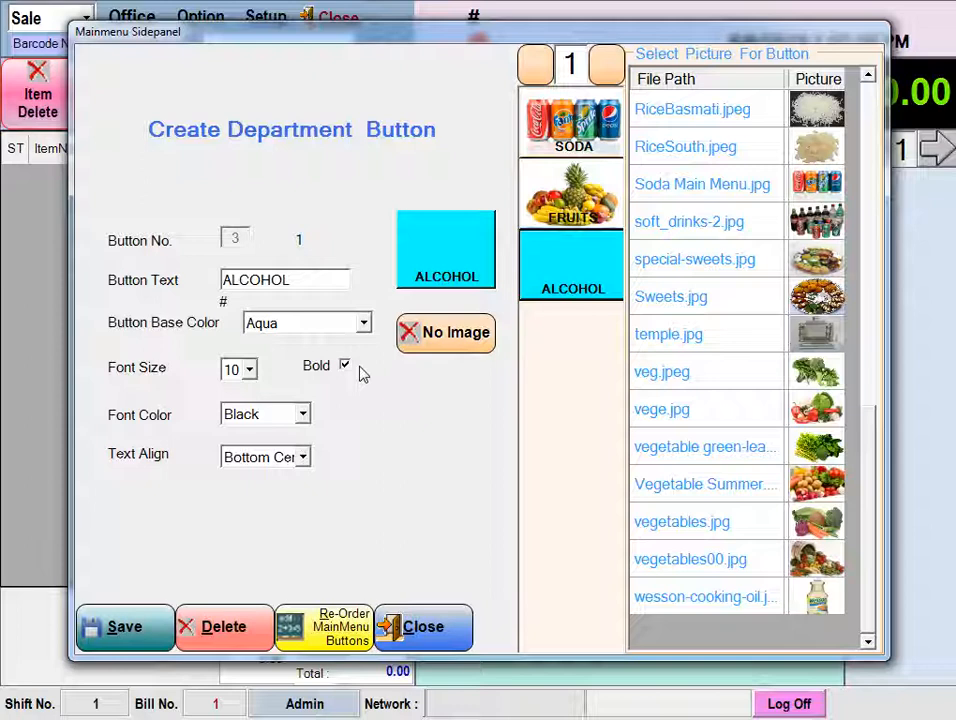
{"action": "left_click", "coordinate": [302, 457]}
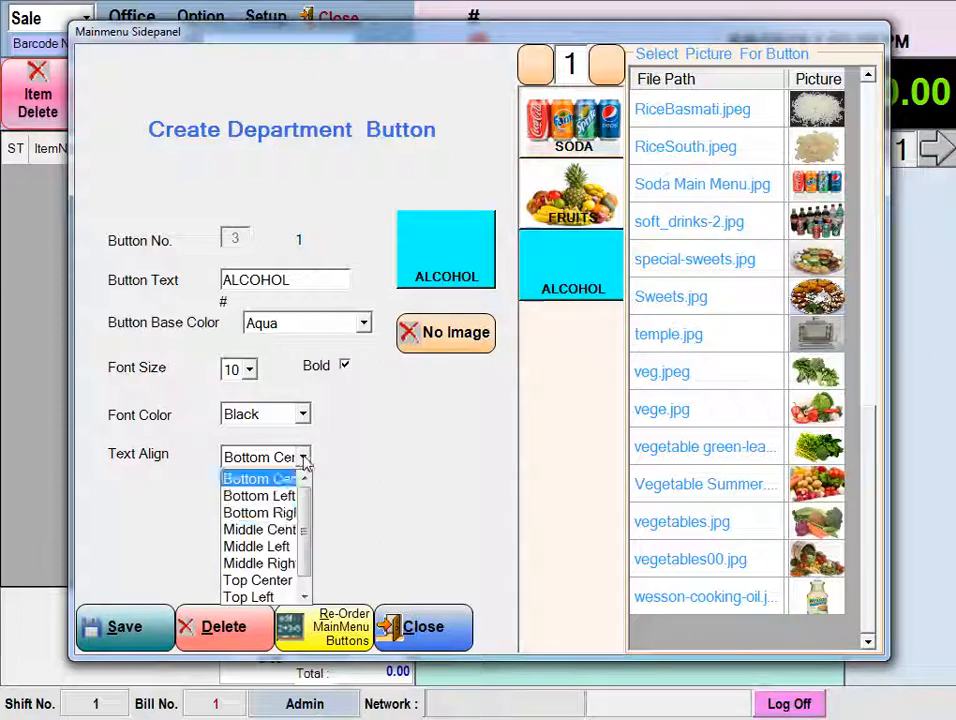
{"action": "left_click", "coordinate": [260, 529]}
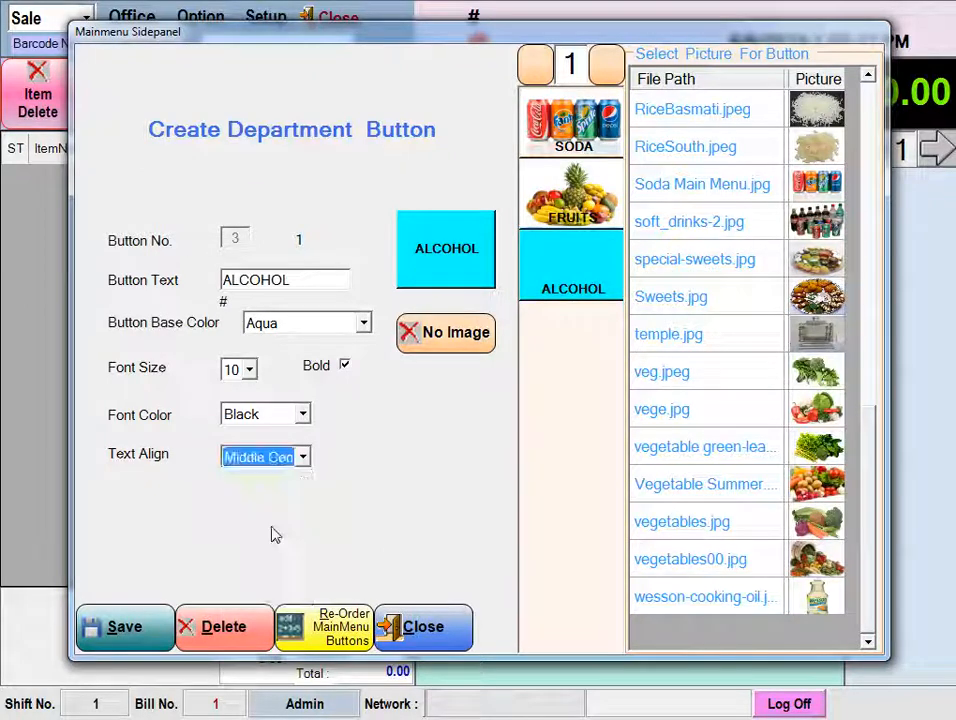
{"action": "left_click", "coordinate": [250, 370]}
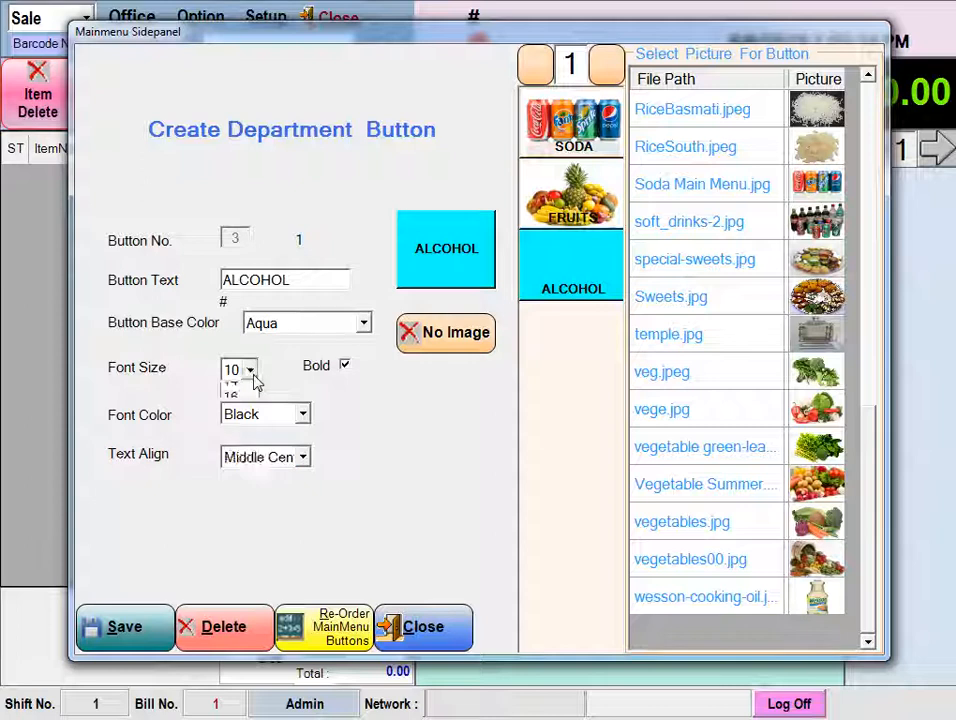
{"action": "left_click", "coordinate": [238, 428]}
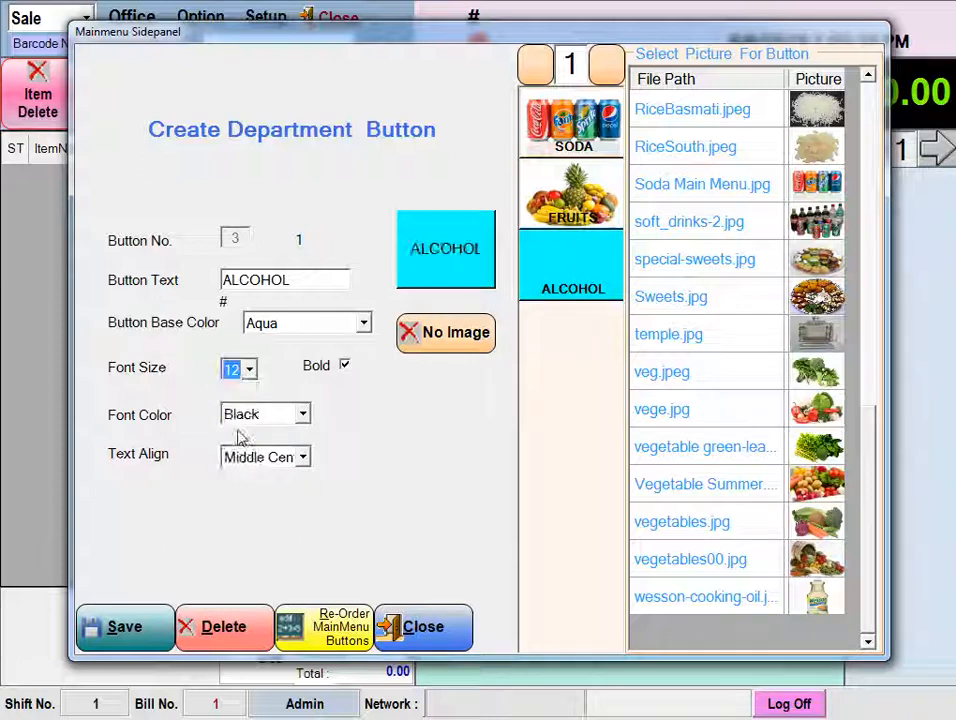
{"action": "left_click", "coordinate": [345, 368]}
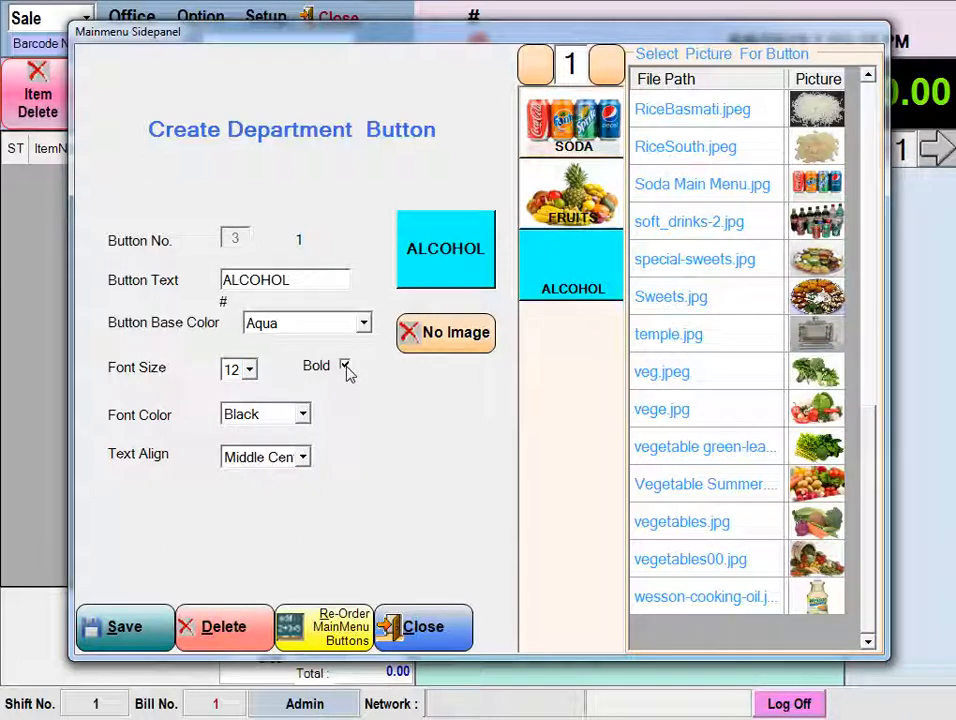
Step: Save the updated ALCOHOL button and close the department button setup window
{"action": "left_click", "coordinate": [127, 625]}
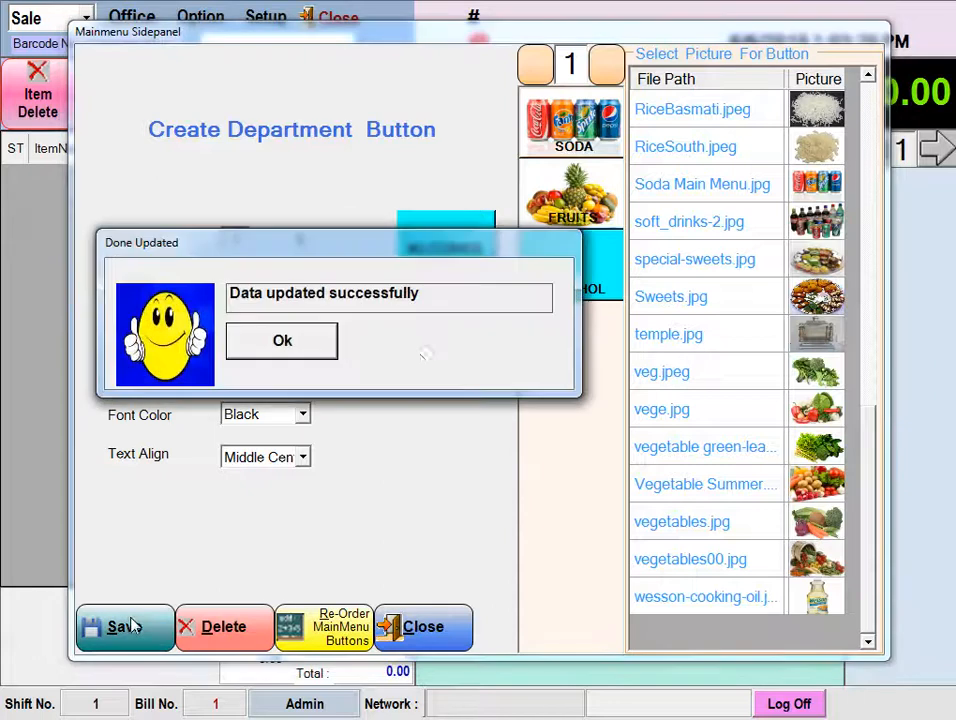
{"action": "left_click", "coordinate": [309, 342]}
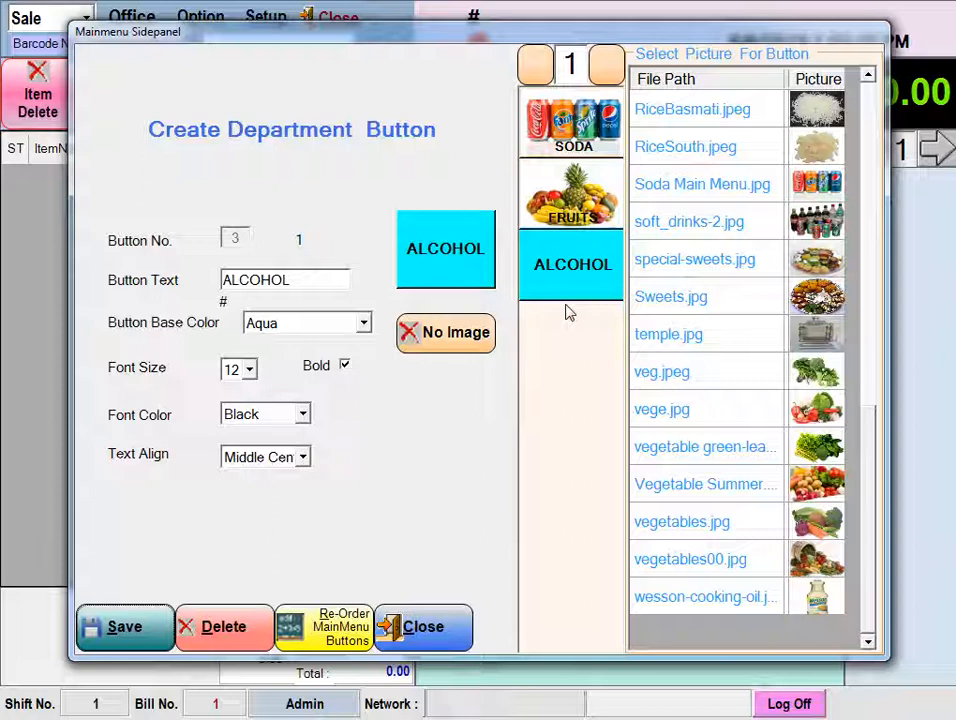
{"action": "left_click", "coordinate": [121, 630]}
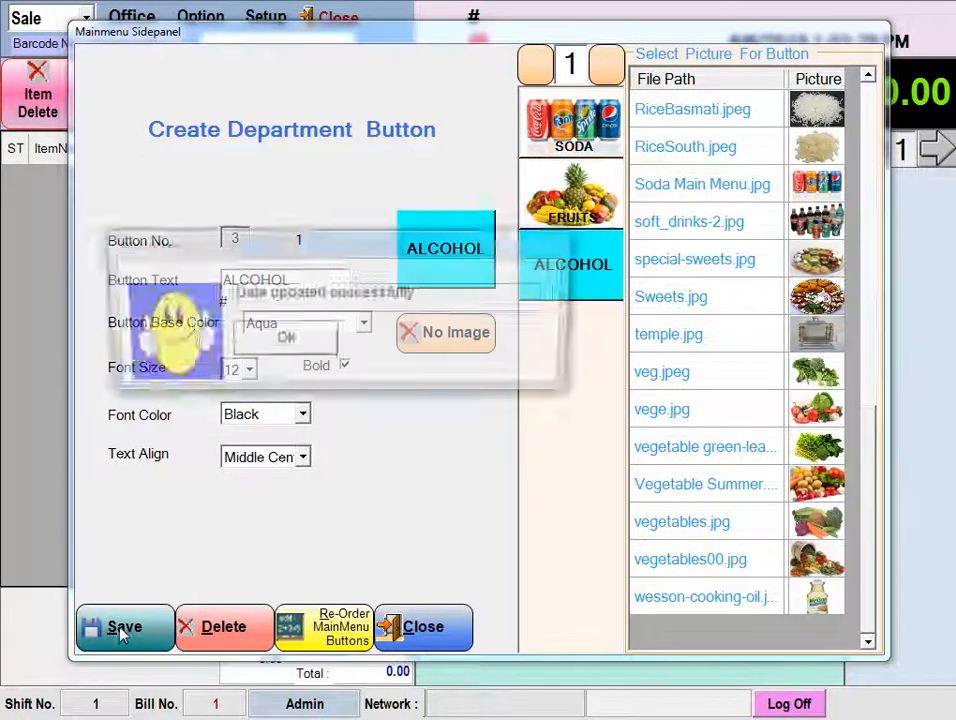
{"action": "left_click", "coordinate": [253, 348]}
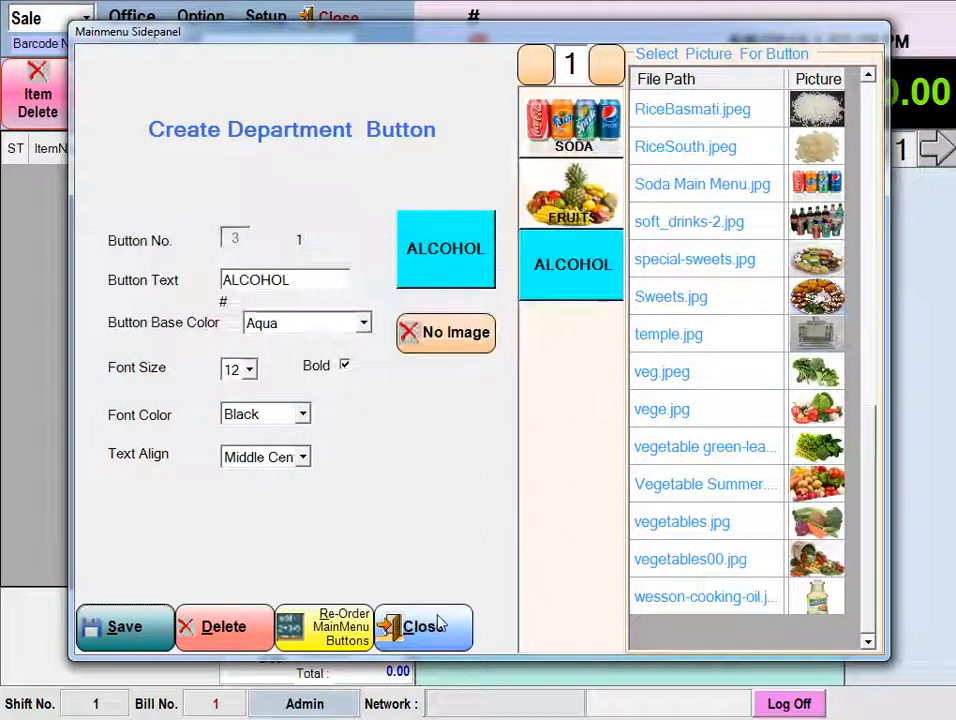
{"action": "left_click", "coordinate": [442, 630]}
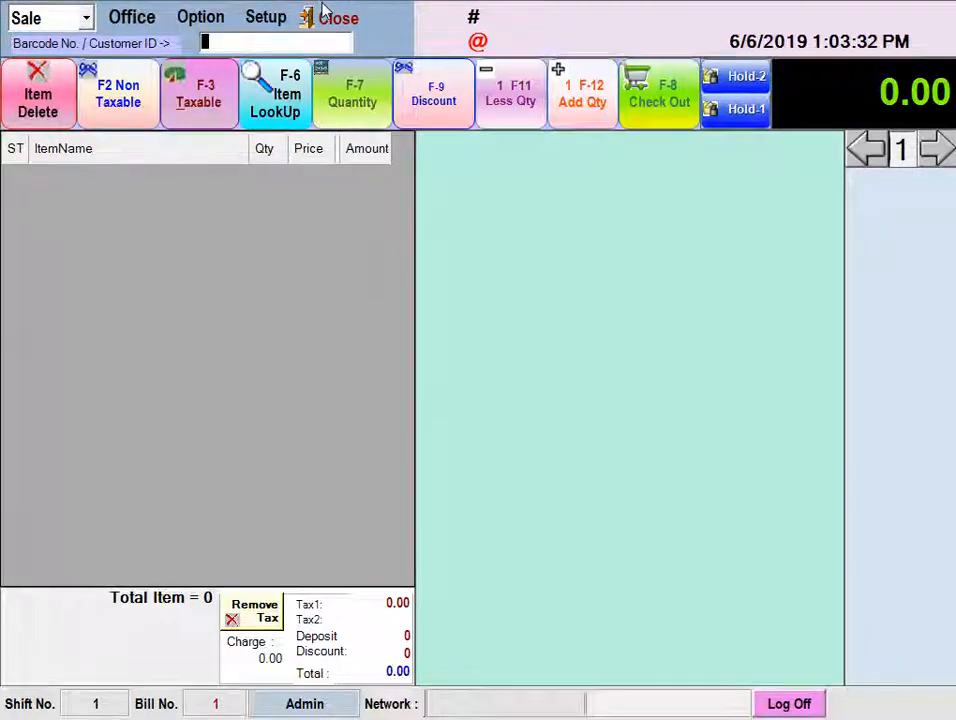